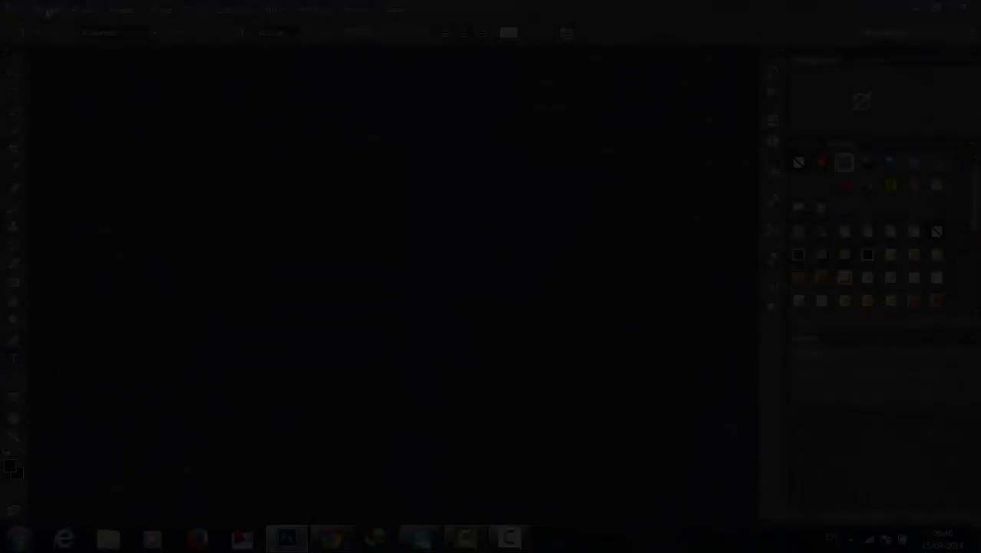
- Create a new document in centimetres: width 20, height 10, resolution 300 pixels/inch
left_click(46, 9)
left_click(78, 25)
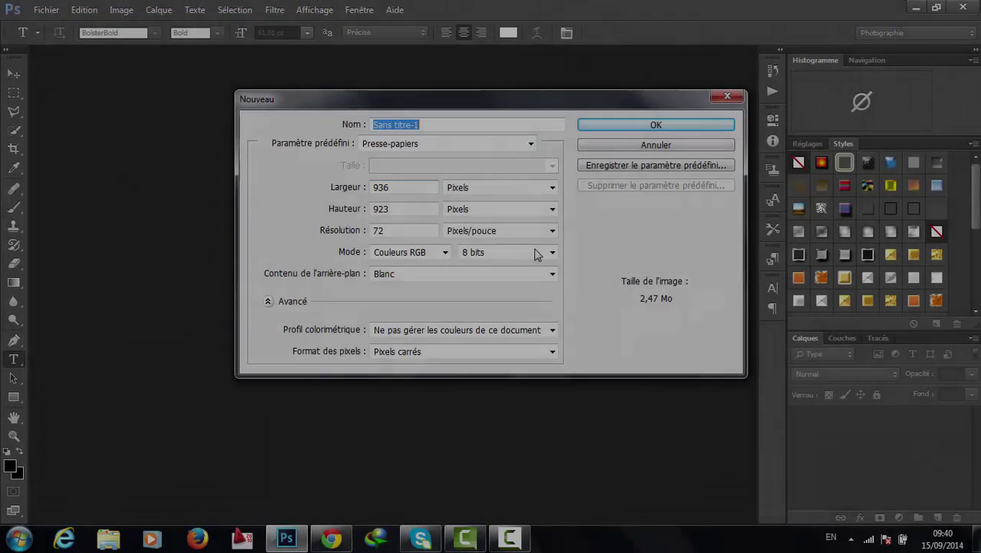
left_click(464, 190)
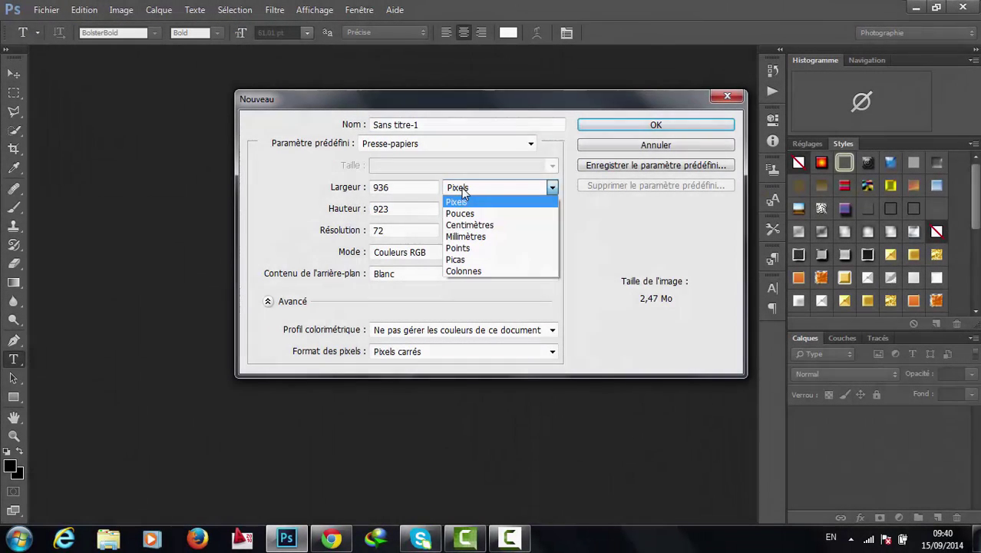
left_click(477, 226)
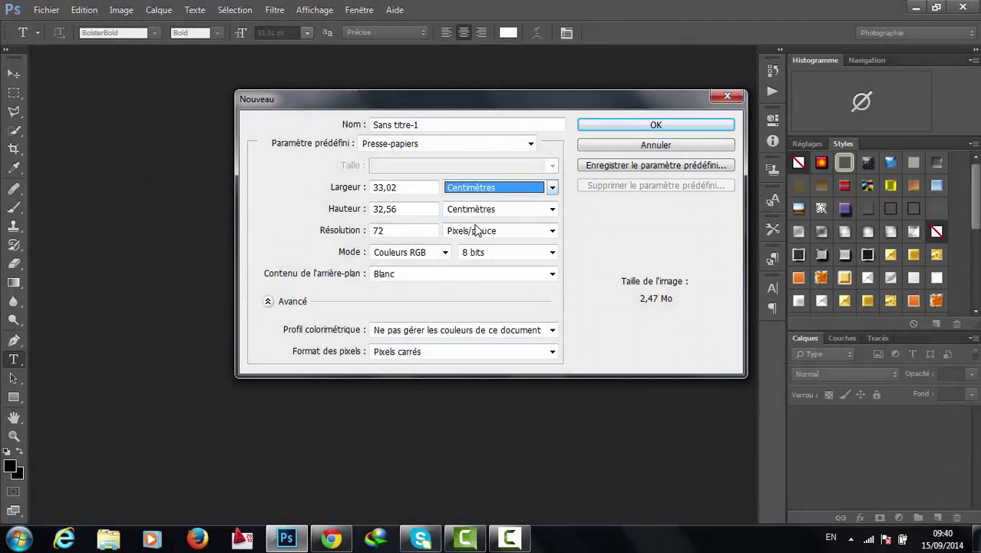
double_click(420, 188)
type("2")
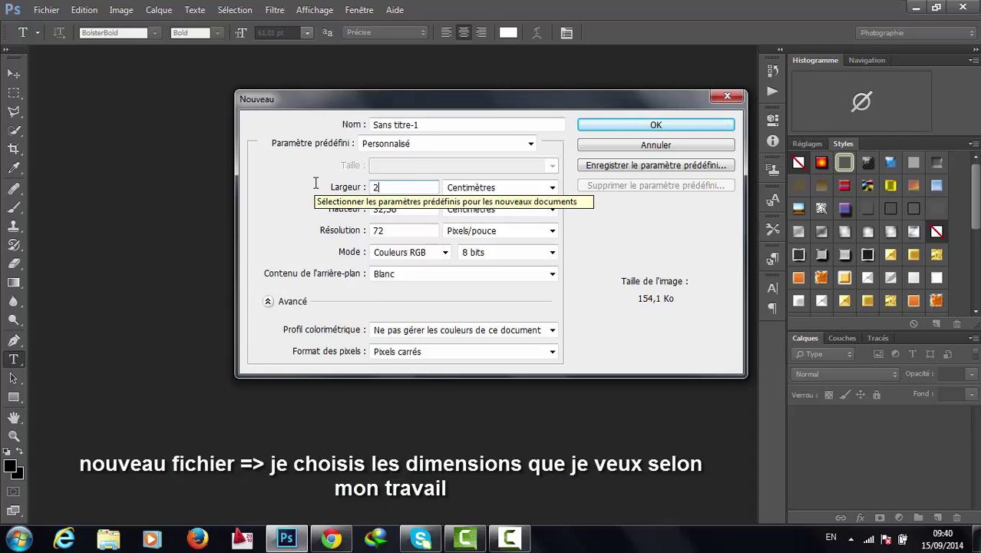
type("0")
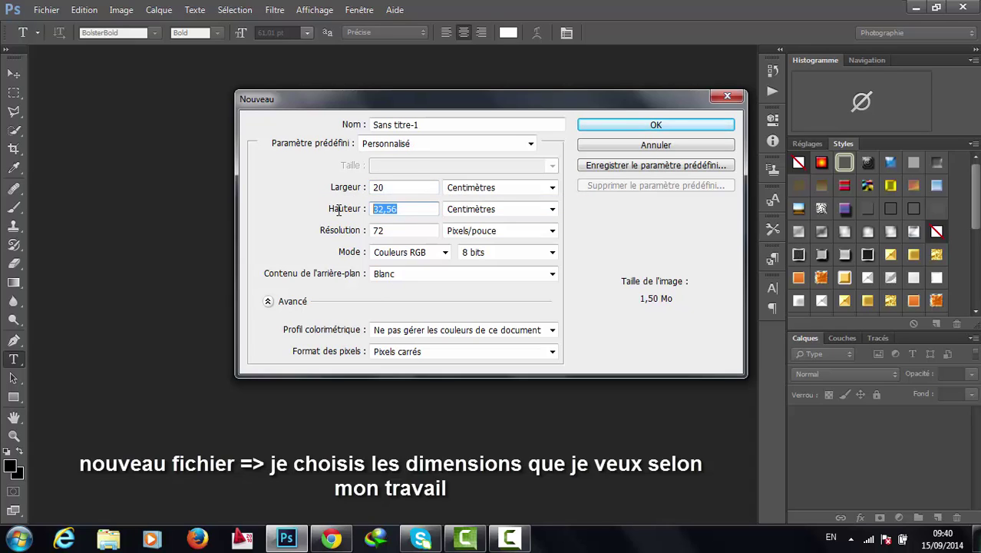
type("0")
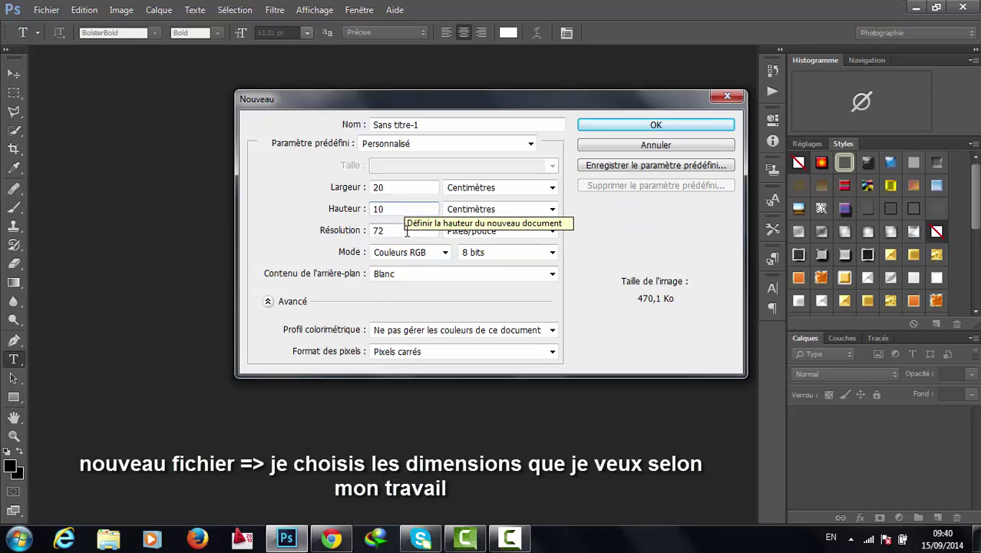
left_click(399, 232)
type("300")
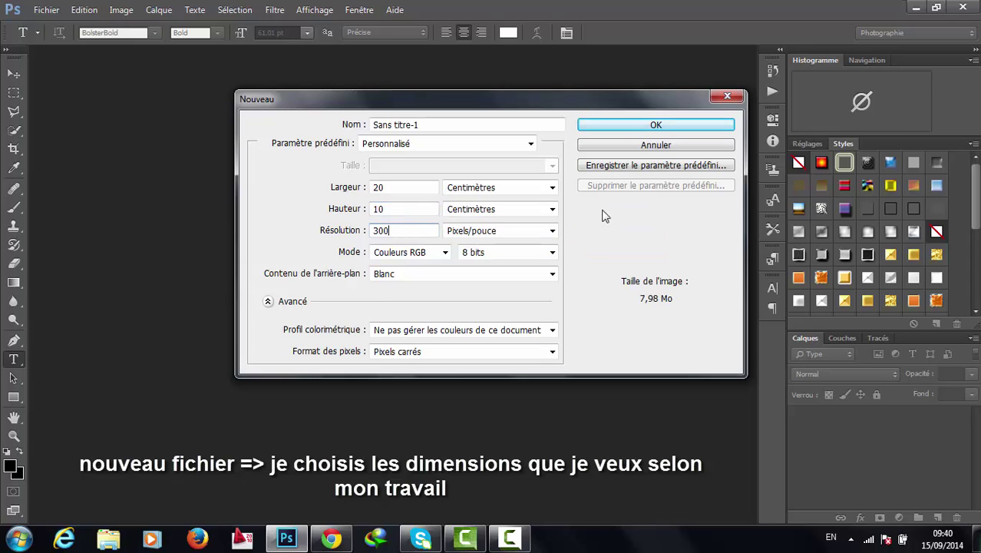
left_click(621, 125)
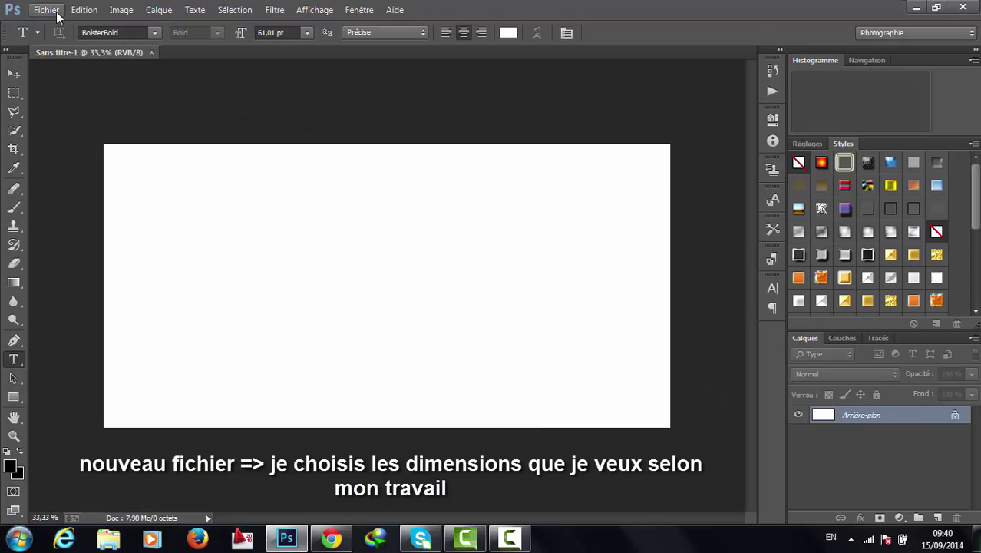
- Convert Arrière-plan into Calque 0 and brush the entire canvas black
left_click(56, 12)
left_click(13, 207)
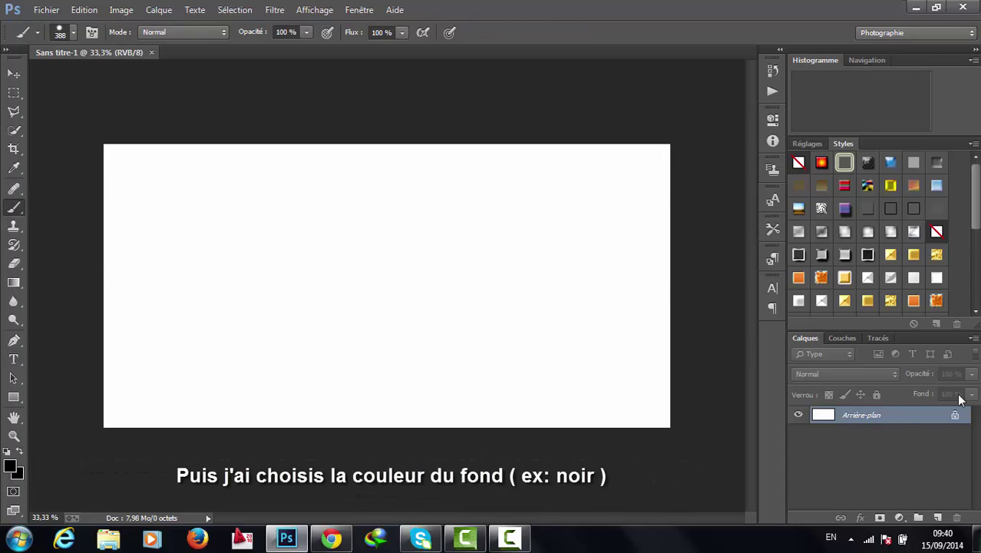
double_click(929, 415)
key("Return")
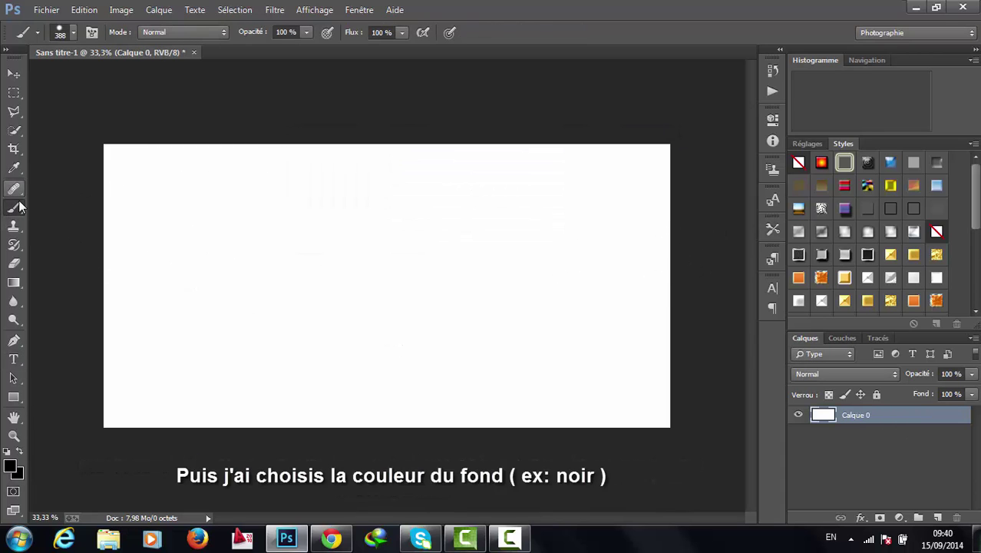
left_click(410, 193)
mouse_move(190, 197)
left_mouse_down()
mouse_move(449, 160)
mouse_move(324, 136)
mouse_move(290, 170)
mouse_move(23, 230)
mouse_move(19, 300)
mouse_move(421, 346)
mouse_move(15, 400)
mouse_move(716, 416)
mouse_move(706, 396)
left_mouse_up()
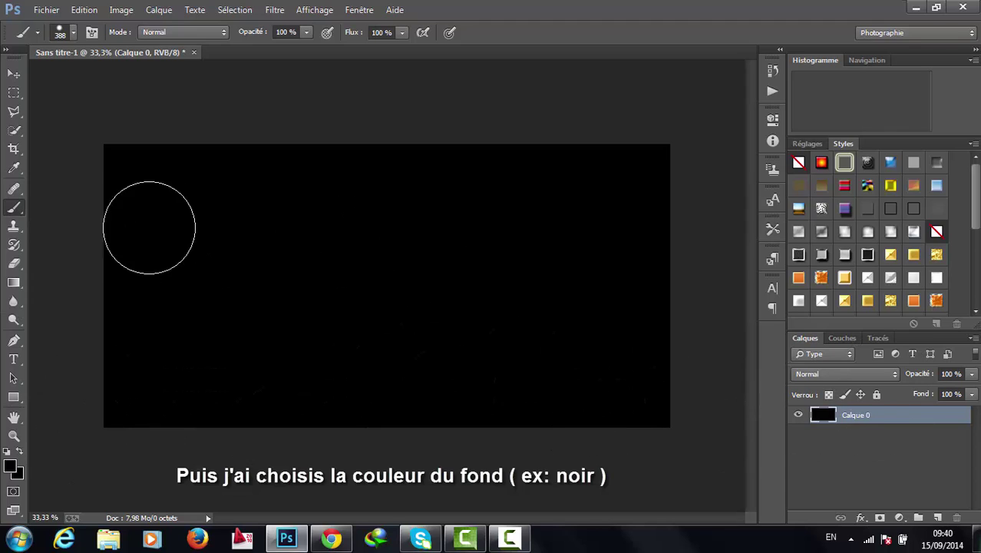
- Type 'Med amine pasplus' in a text box, fit it around the line, and commit
left_click(14, 361)
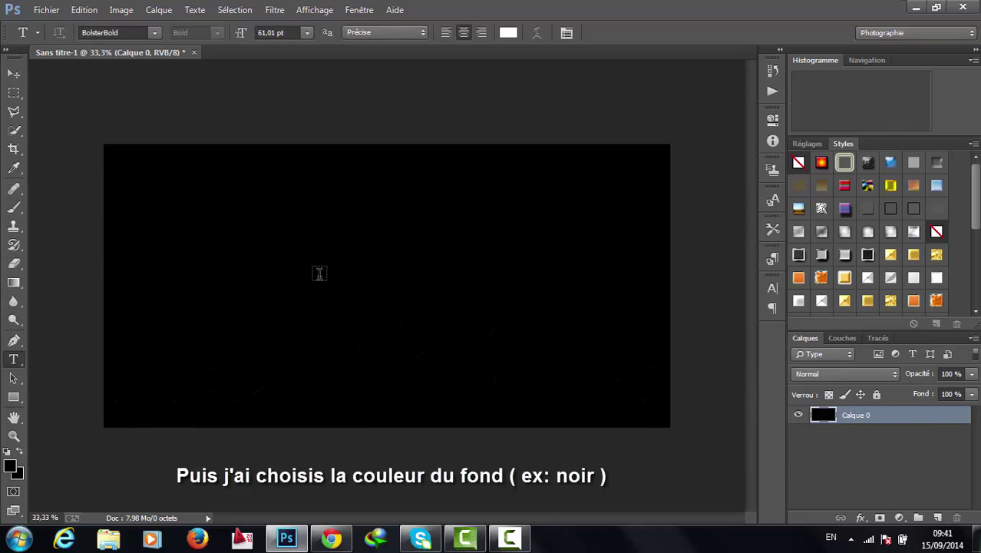
left_click_drag(121, 204, 656, 357)
type("Med ")
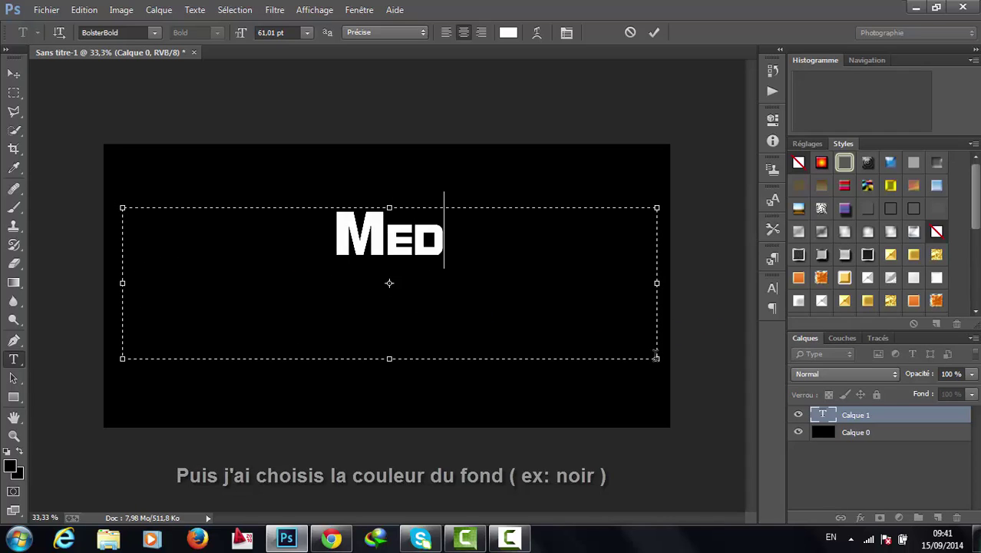
type("am")
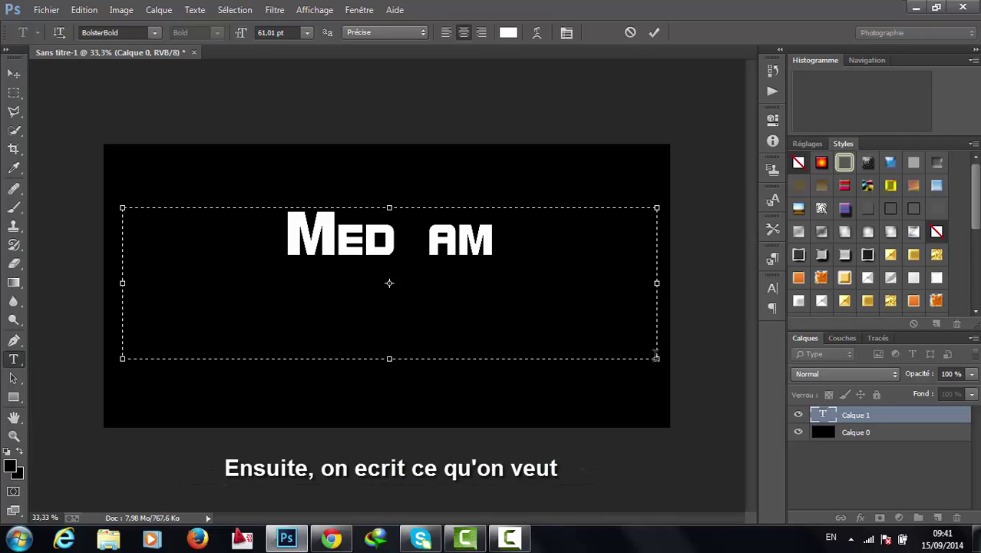
type("ii")
key("BackSpace")
type("ne")
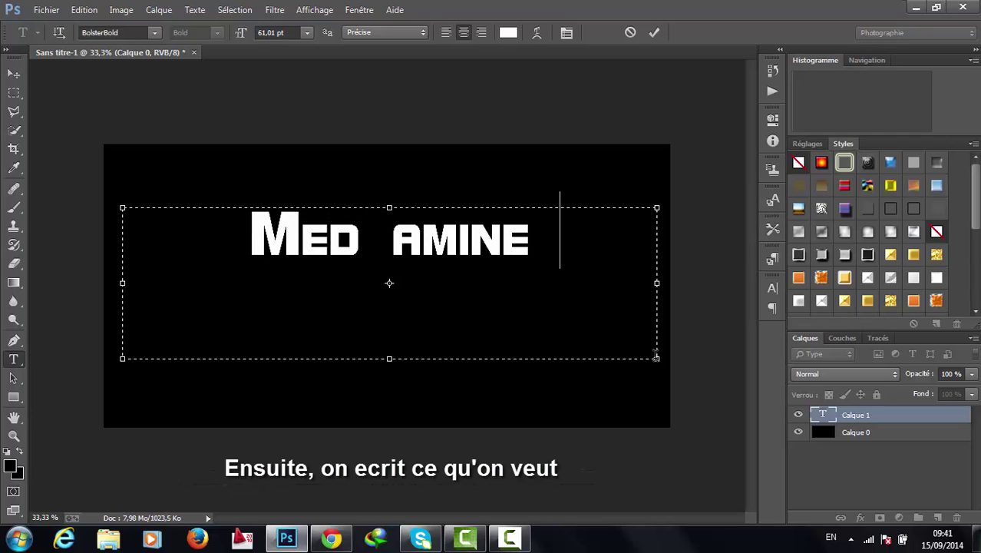
type(" pasplu")
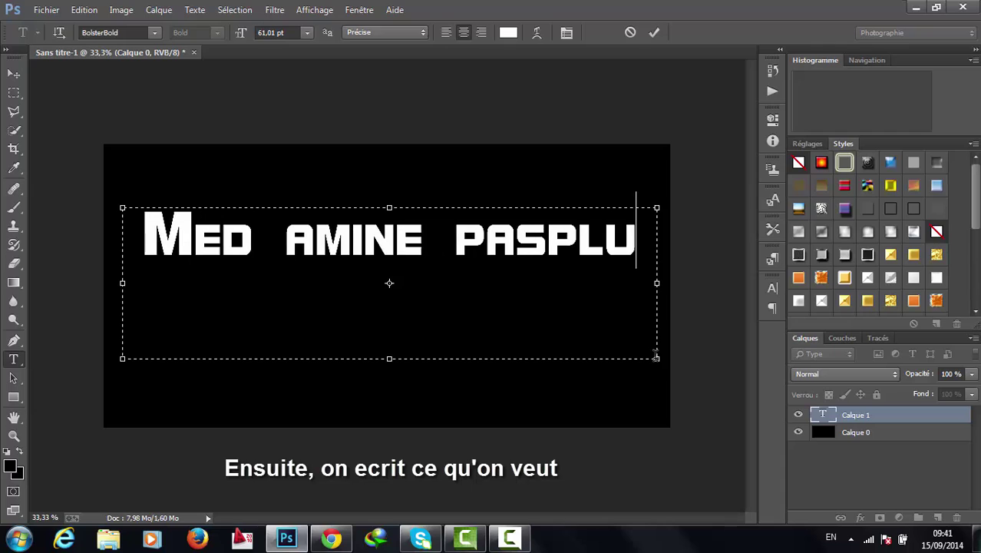
type("s")
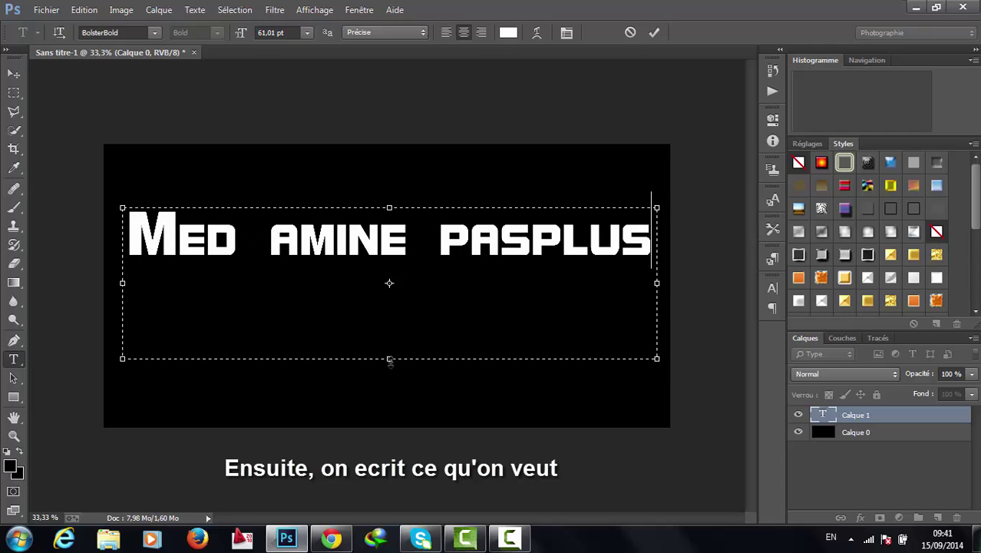
left_click_drag(389, 357, 389, 255)
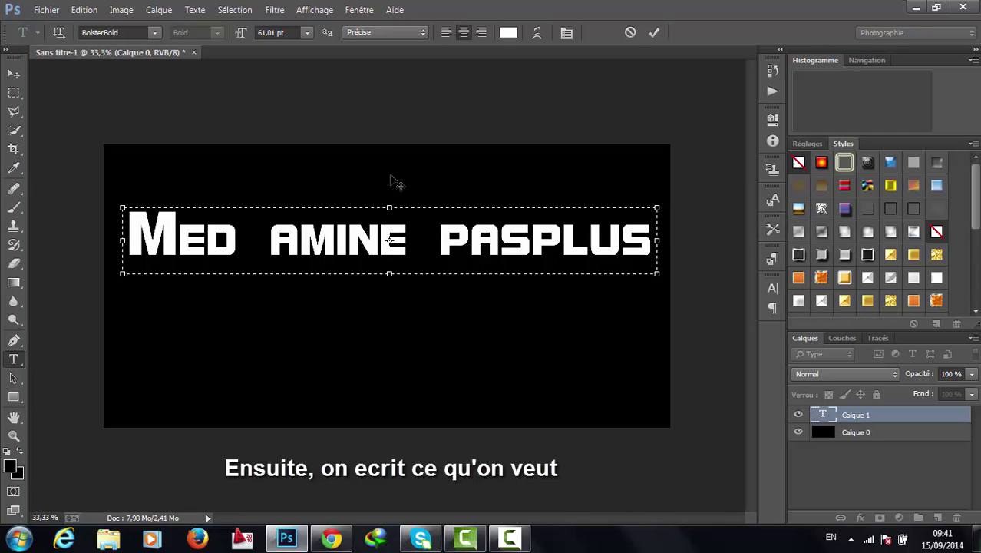
left_click_drag(394, 180, 391, 221)
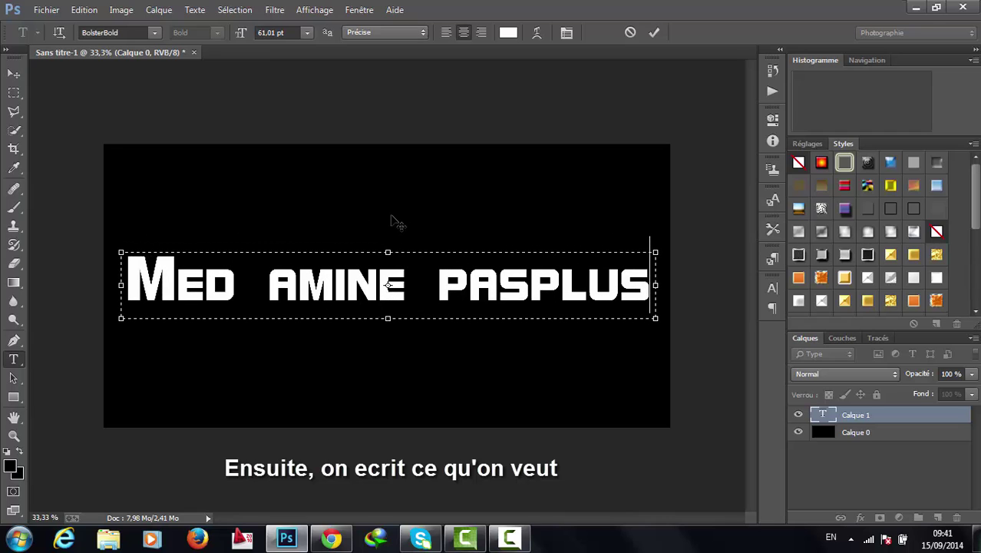
left_click(905, 418)
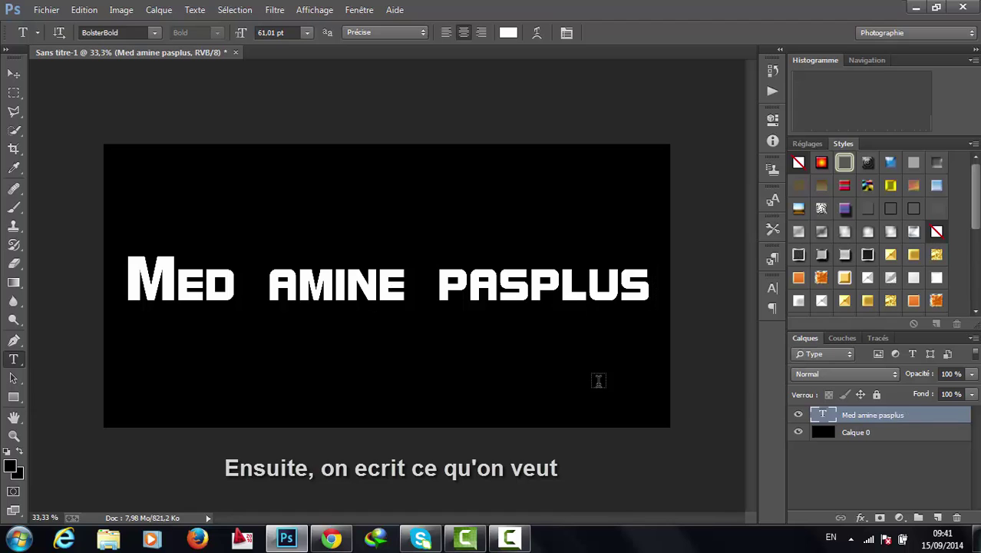
- Give the text layer a 4 px orange (#ffae00) Contour stroke
double_click(918, 419)
left_click_drag(537, 65, 637, 65)
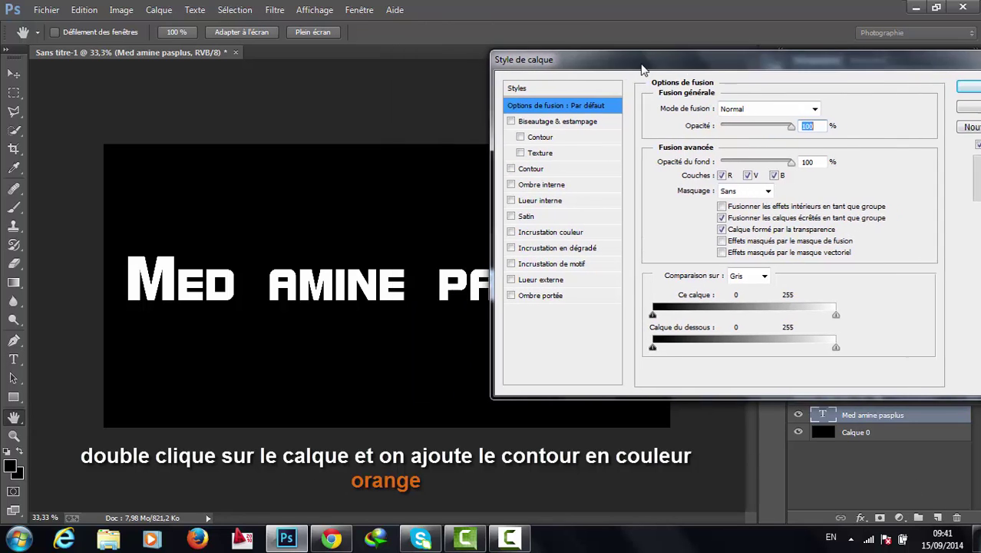
left_click(540, 168)
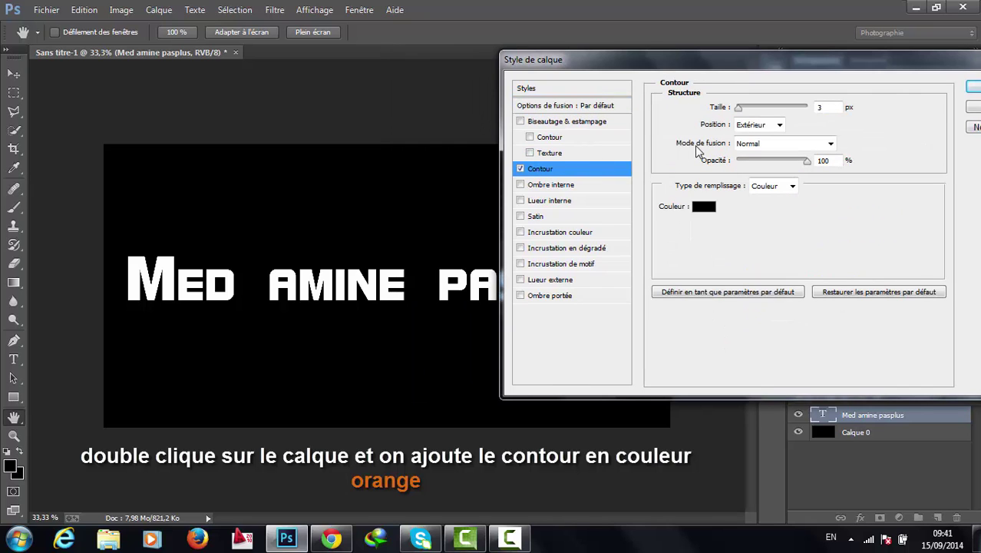
left_click(703, 210)
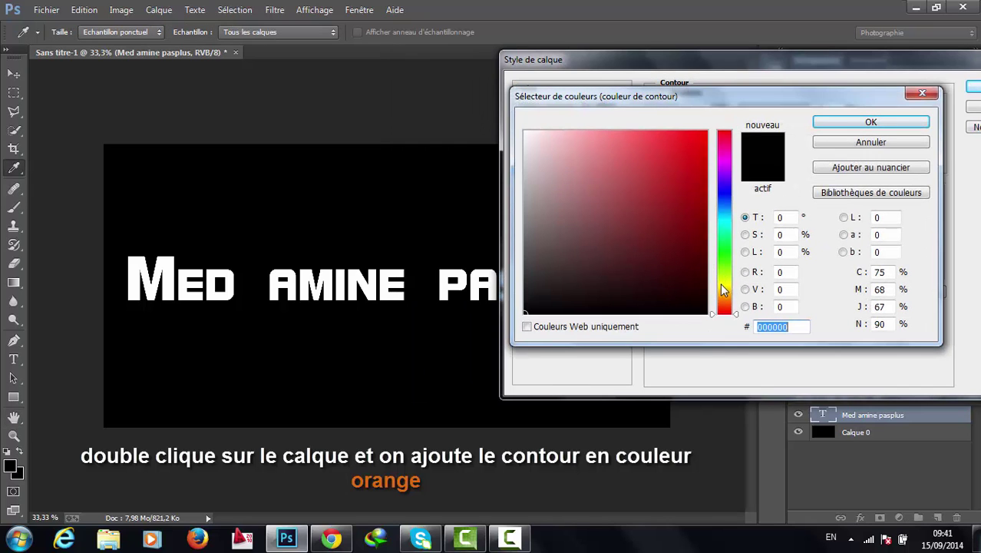
left_click(723, 292)
left_click_drag(654, 182, 706, 132)
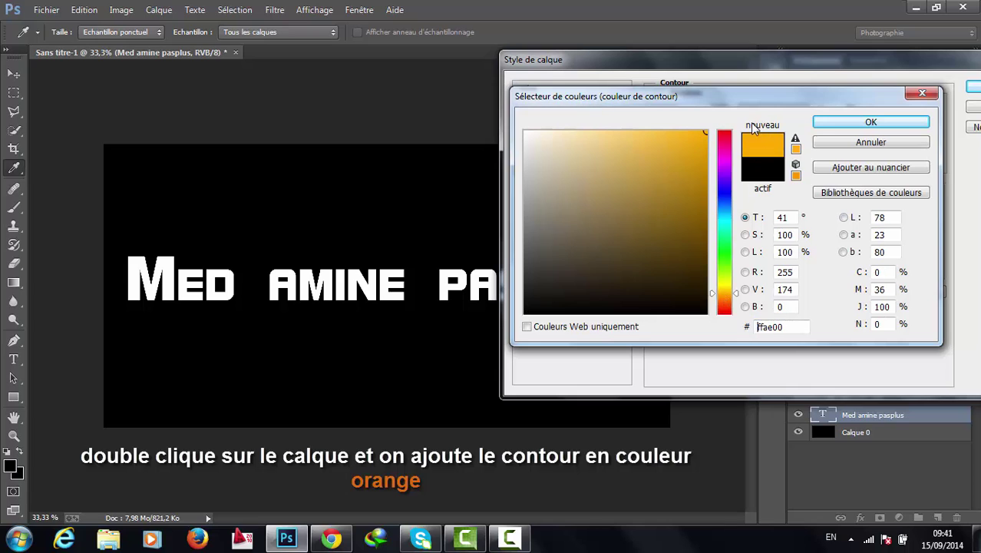
left_click(852, 123)
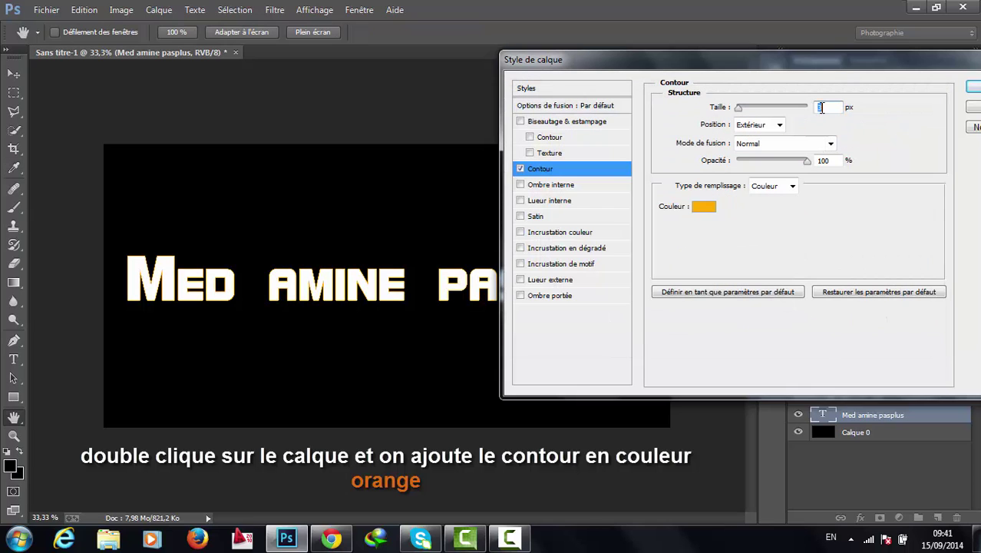
key("Up")
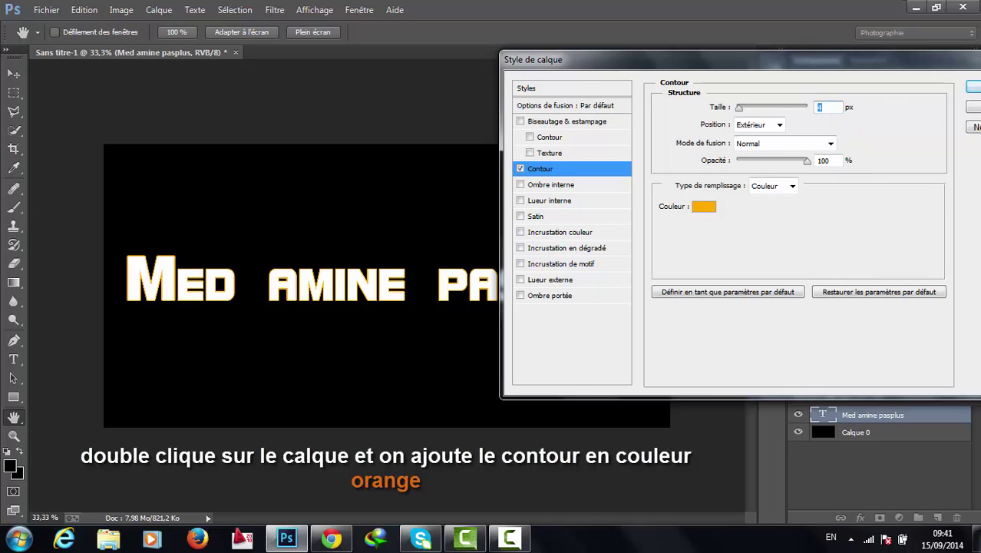
left_click(974, 89)
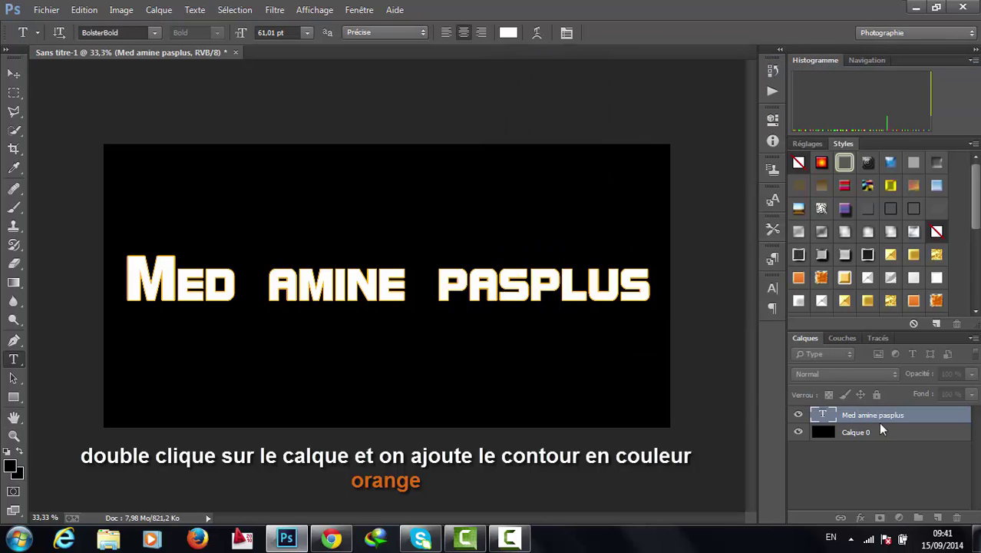
- Open the flame photo as a new document
left_click(48, 11)
left_click(59, 40)
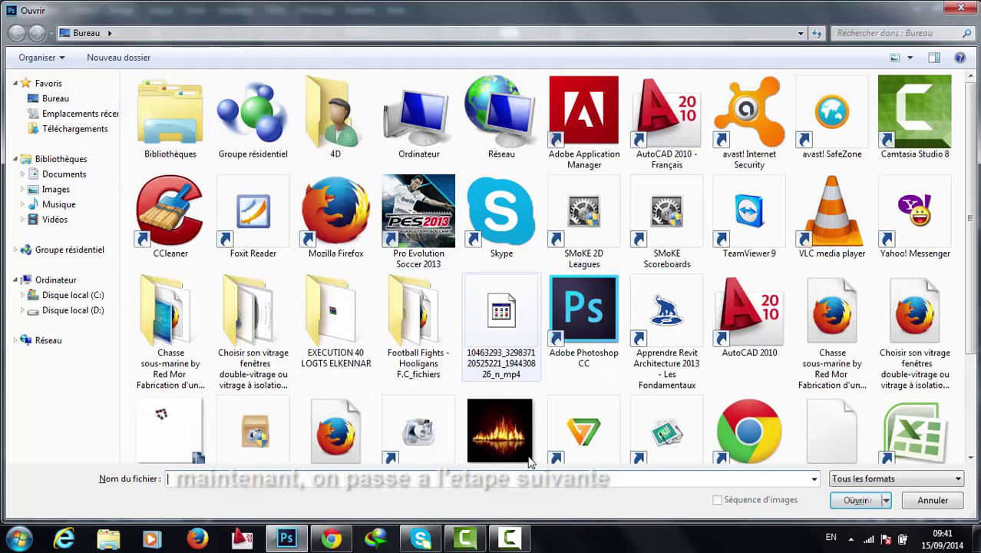
double_click(509, 434)
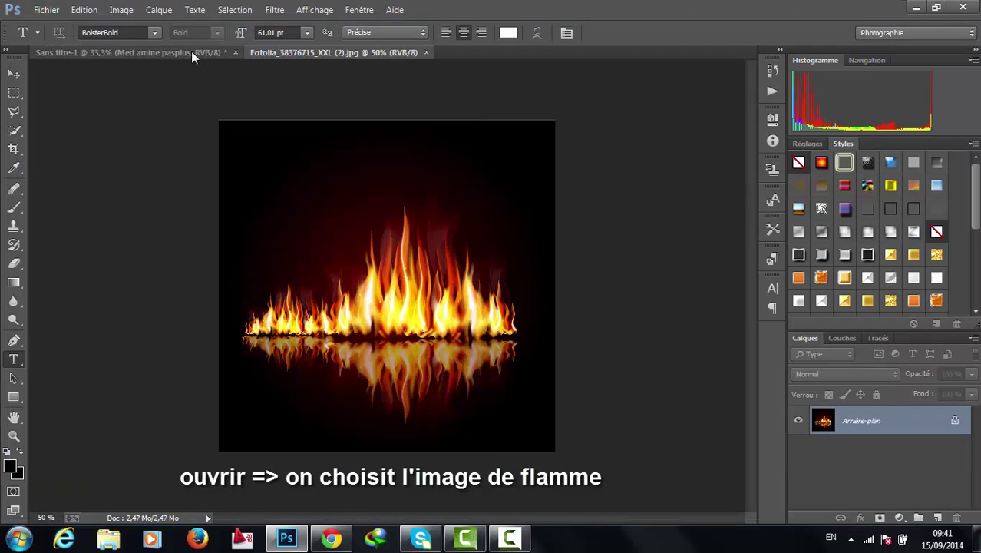
- Convert its background to Calque 0, load the Rouge channel as a selection, and return to the banner
double_click(918, 422)
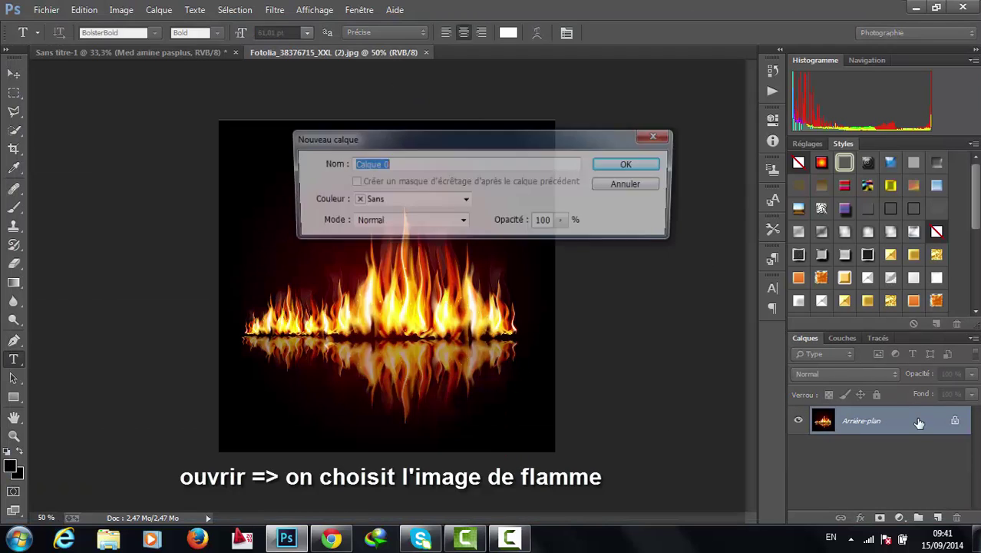
key("Return")
left_click(842, 338)
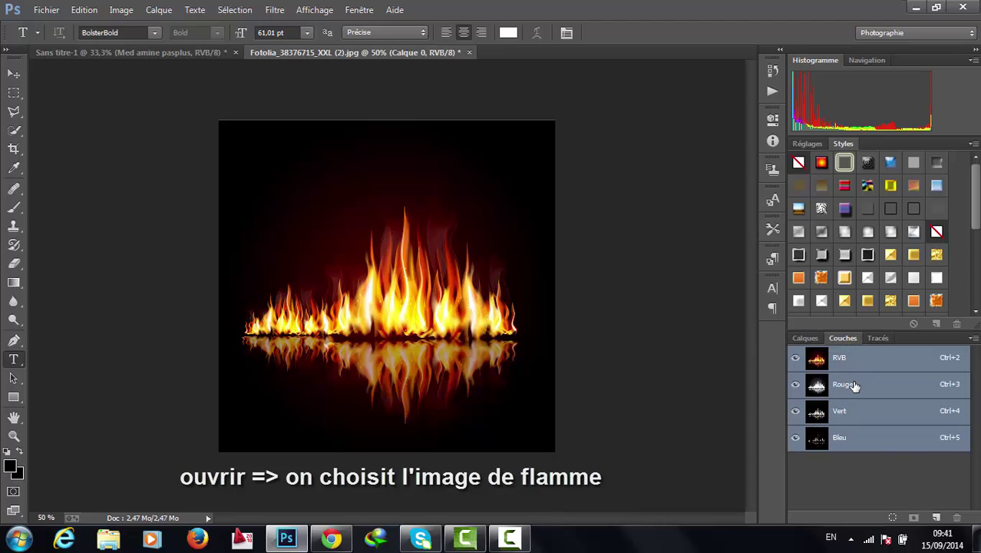
left_click(857, 391, "ctrl")
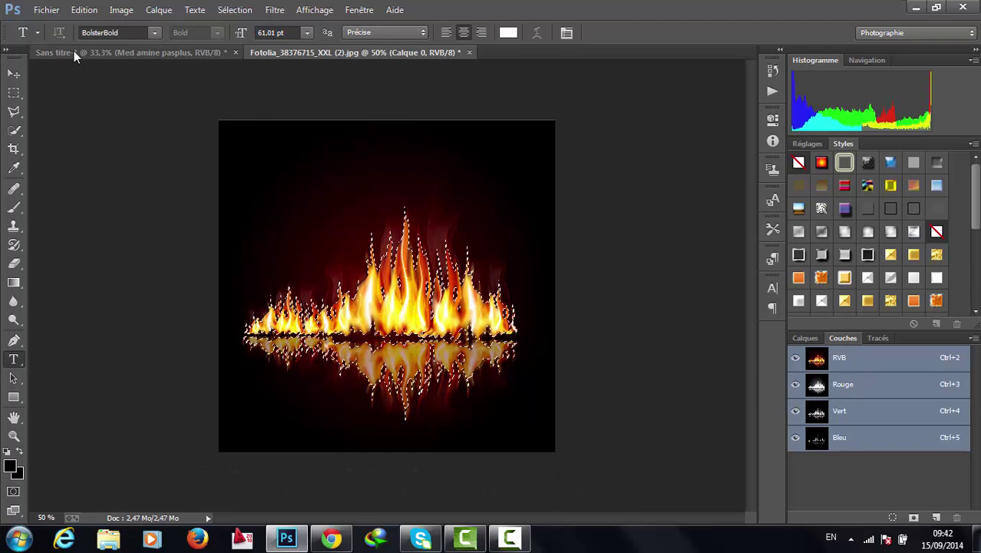
left_click(142, 52)
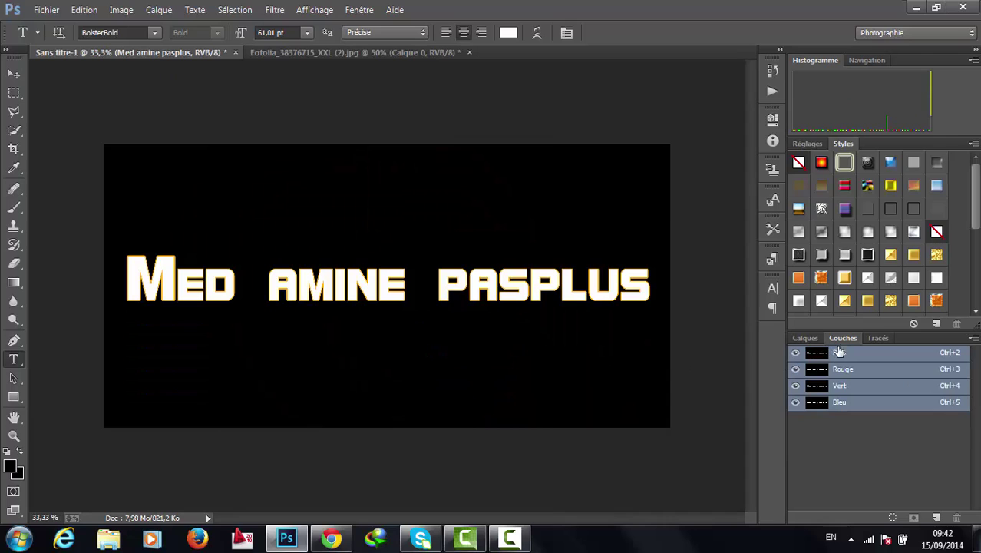
- Paste the flames as Calque 1, place them over 'pasplus' and enlarge them slightly
left_click(805, 338)
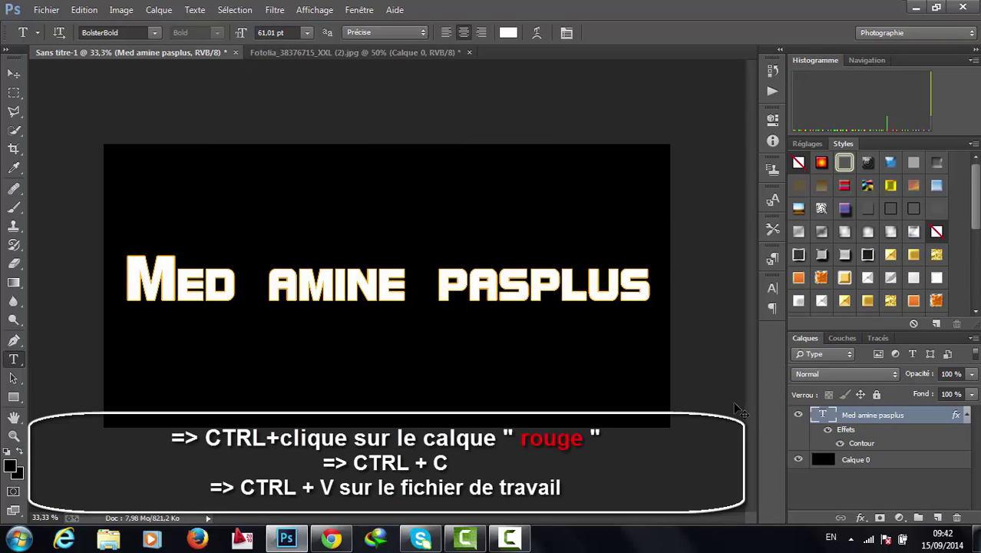
key("ctrl+v")
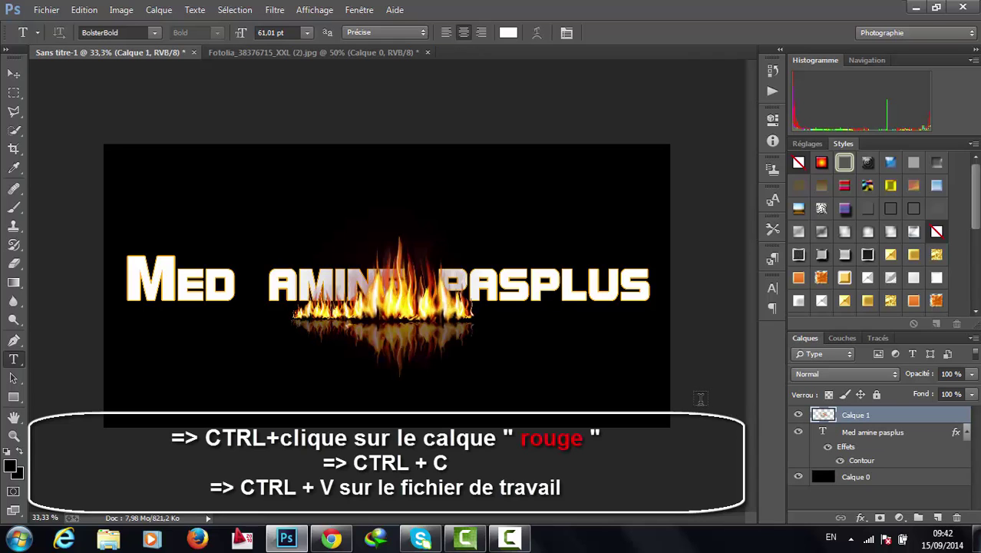
key("ctrl+t")
left_click_drag(431, 307, 598, 290)
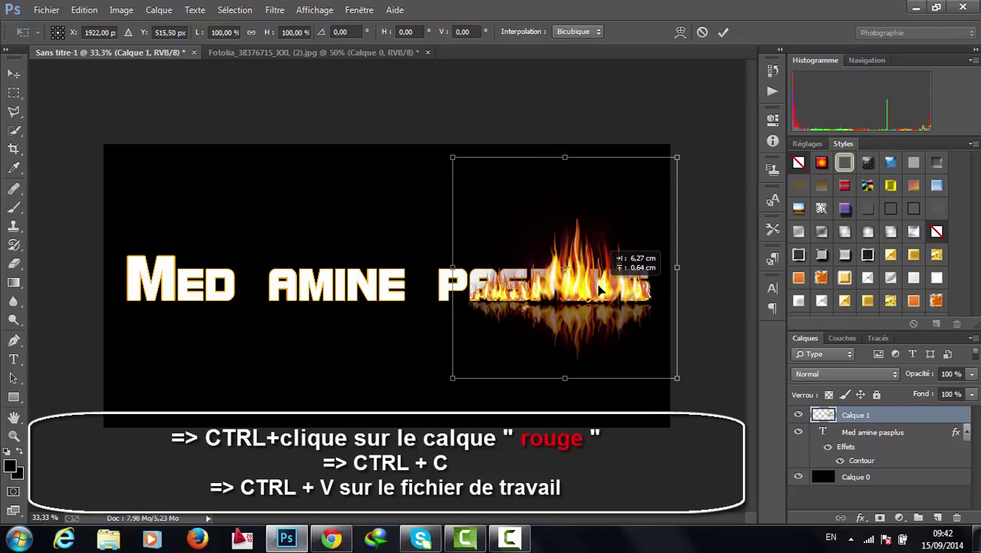
left_click_drag(600, 289, 600, 289)
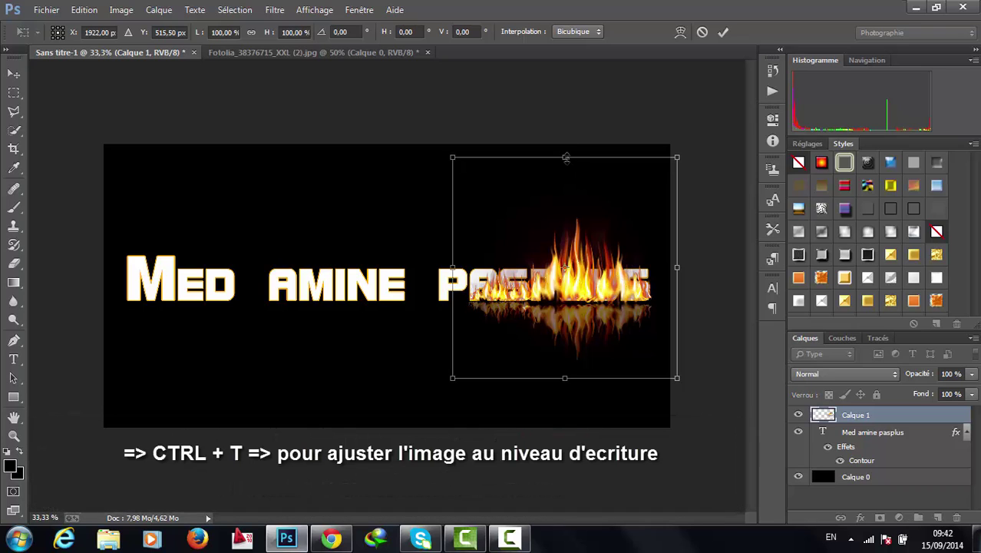
left_click_drag(566, 157, 566, 154)
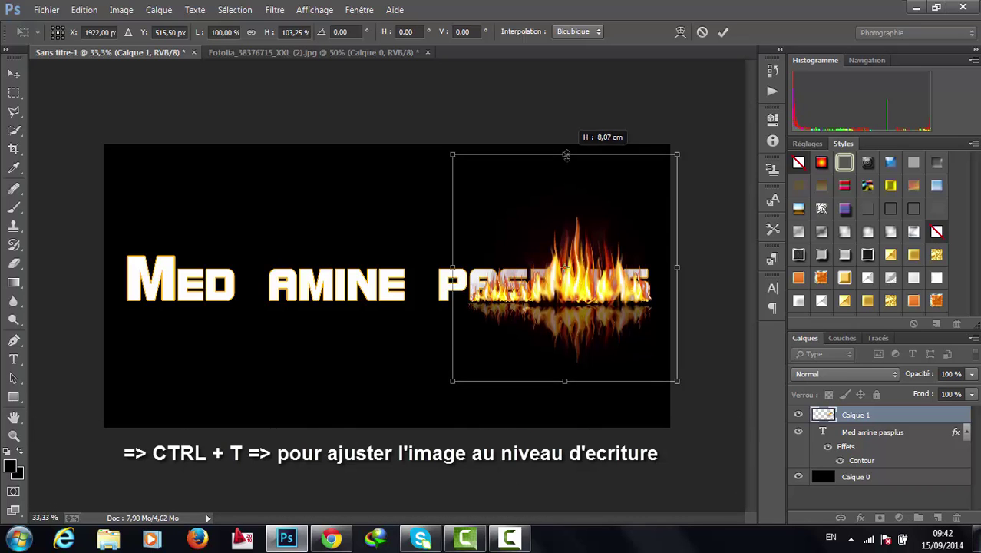
left_click_drag(451, 272, 445, 266)
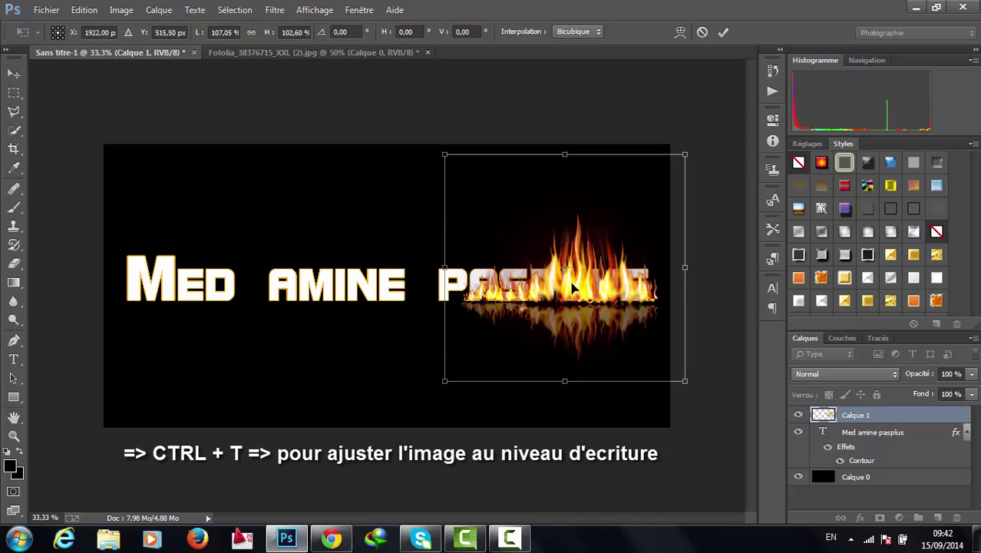
key("Up")
key("Up")
key("Up")
key("Up")
key("Up")
key("Up")
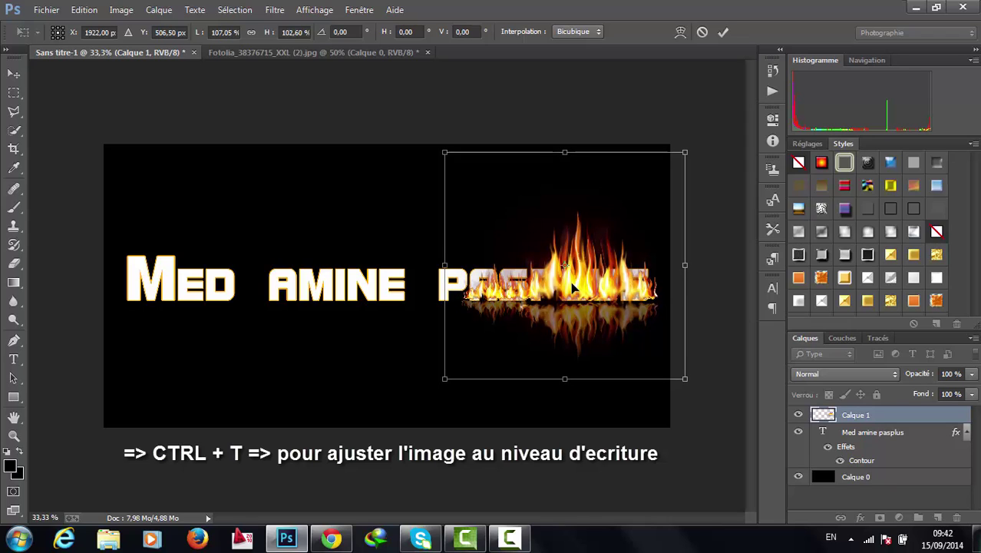
key("Down")
key("Down")
key("Down")
key("Down")
key("Down")
key("Down")
key("t")
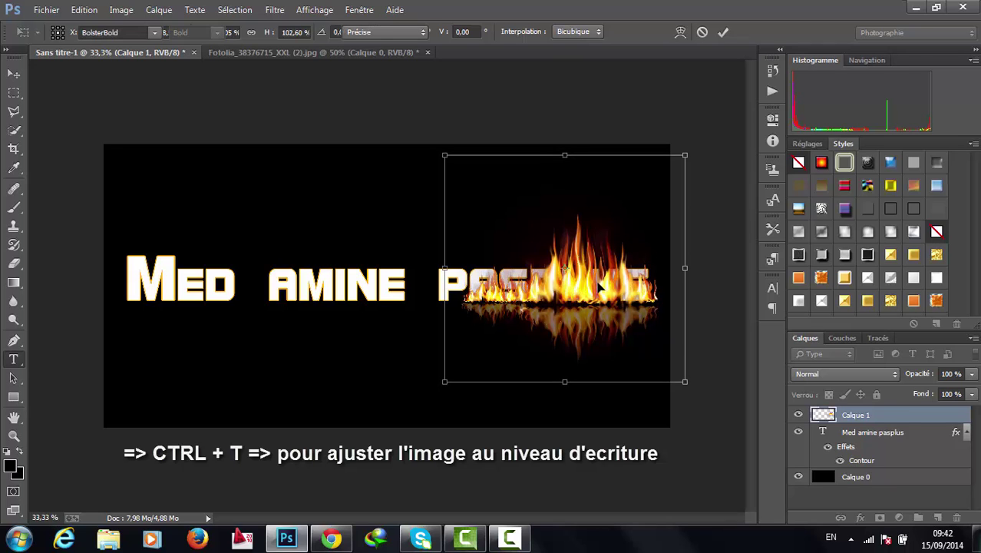
key("Return")
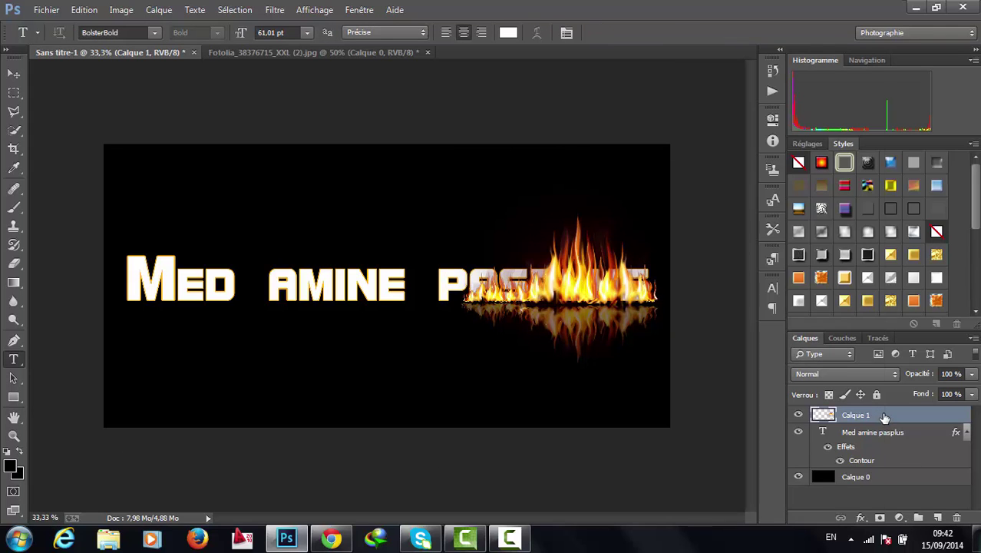
- Open and dismiss the flame layer's options menu and style settings without changes
right_click(884, 417)
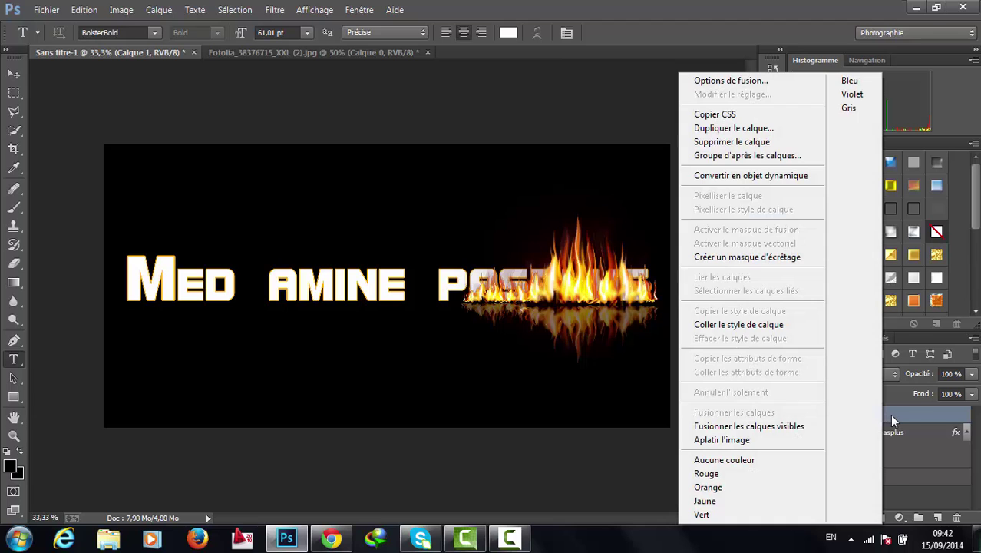
left_click(890, 415)
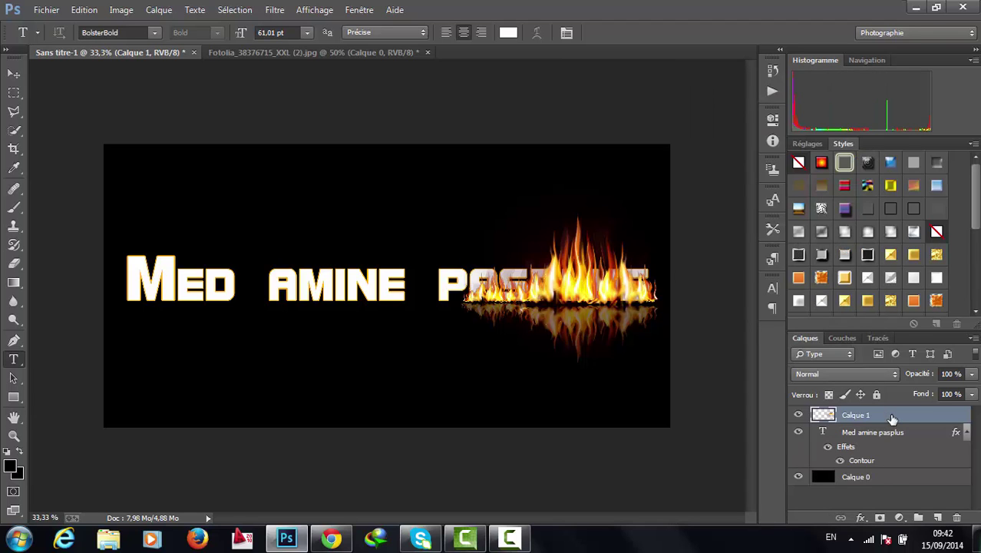
double_click(891, 416)
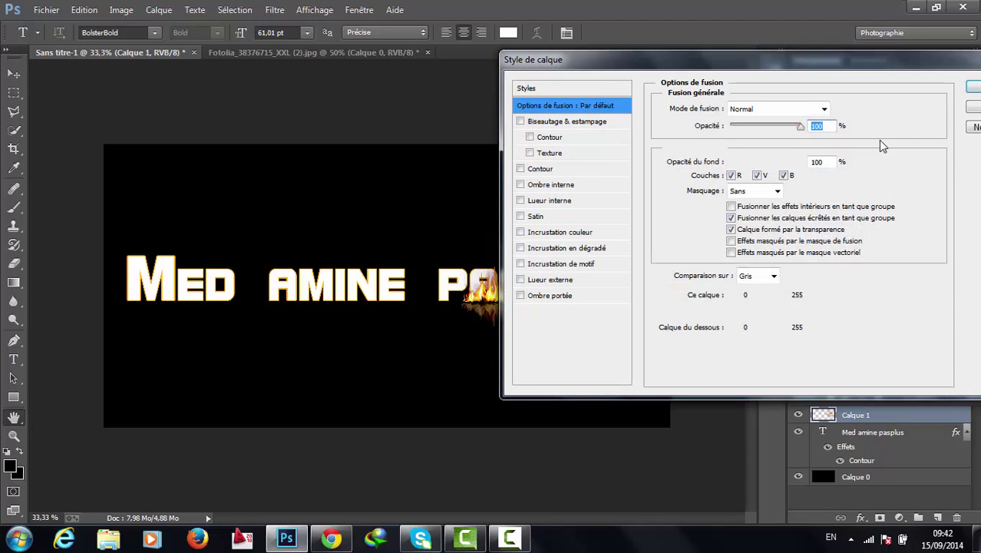
left_click(976, 109)
- Shift Calque 1's hue to -10 with Teinte/Saturation
left_click(119, 11)
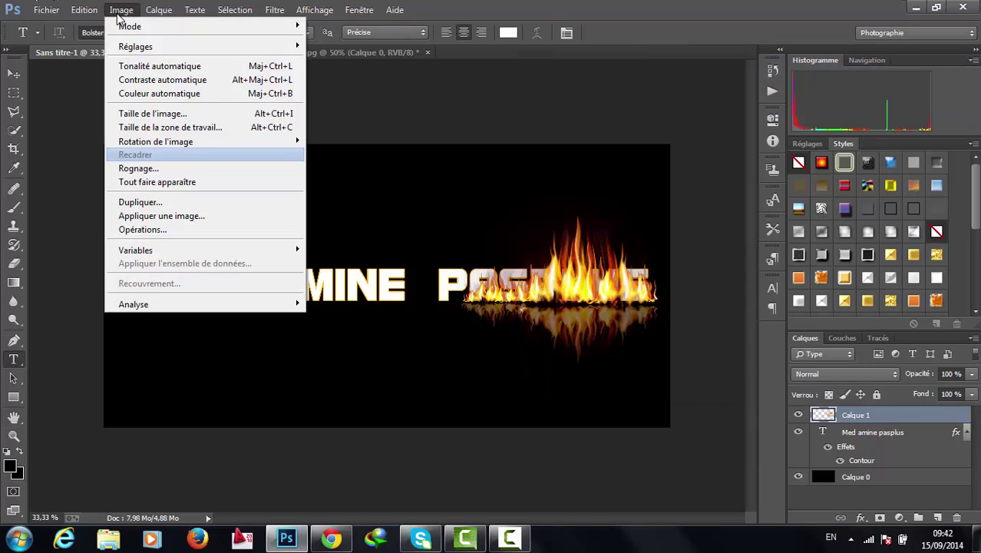
mouse_move(136, 47)
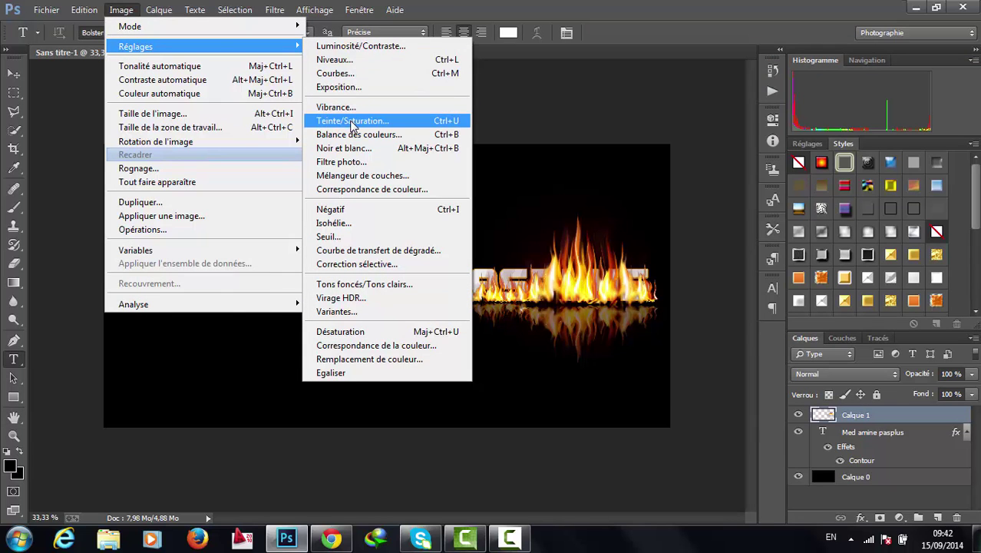
left_click(352, 122)
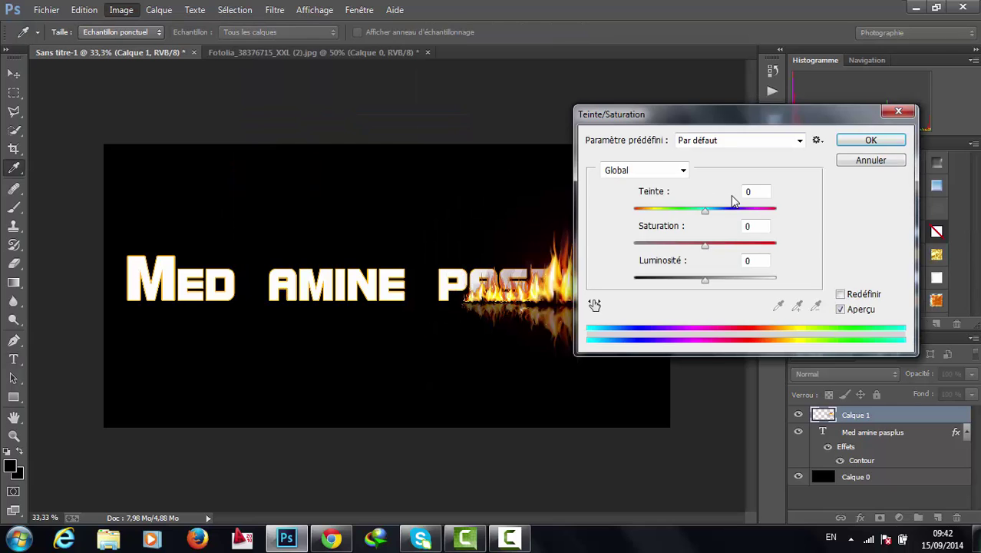
left_click_drag(728, 115, 754, 8)
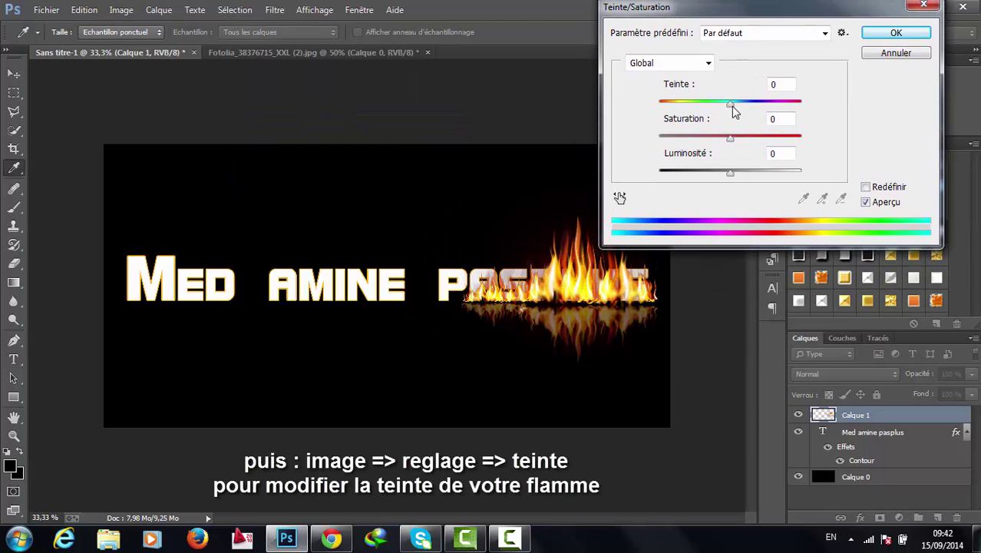
left_click_drag(730, 109, 722, 109)
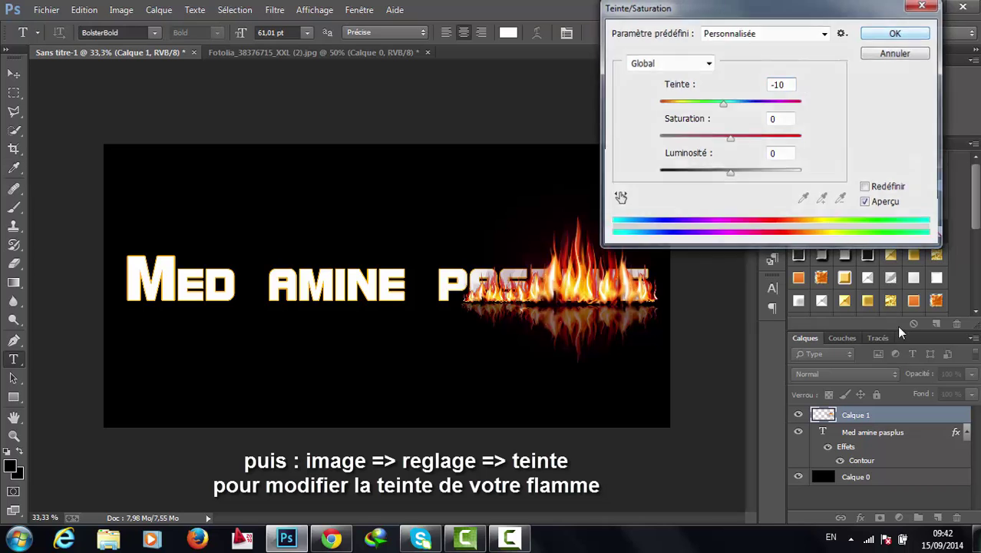
key("Return")
- Duplicate the flame layer as Calque 1 copie
right_click(887, 418)
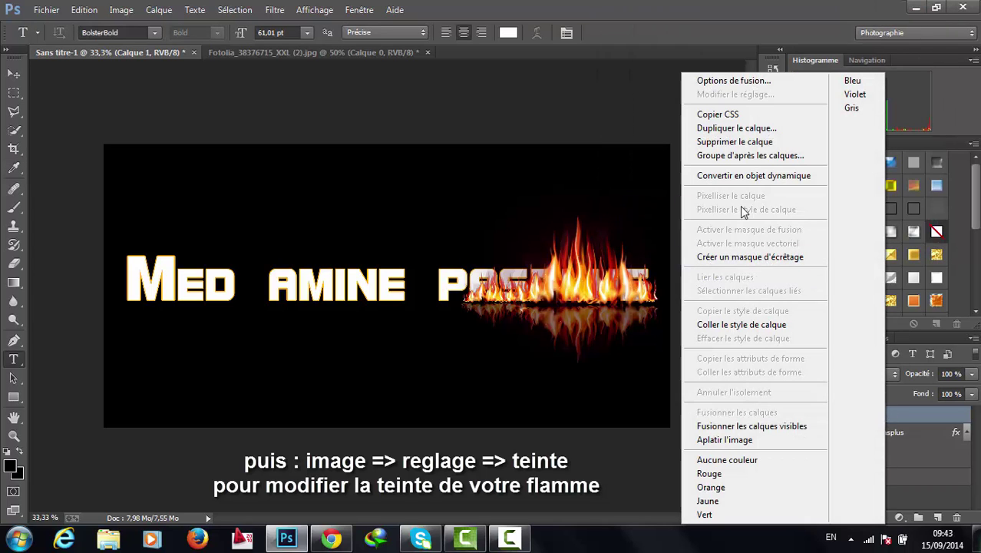
left_click(749, 132)
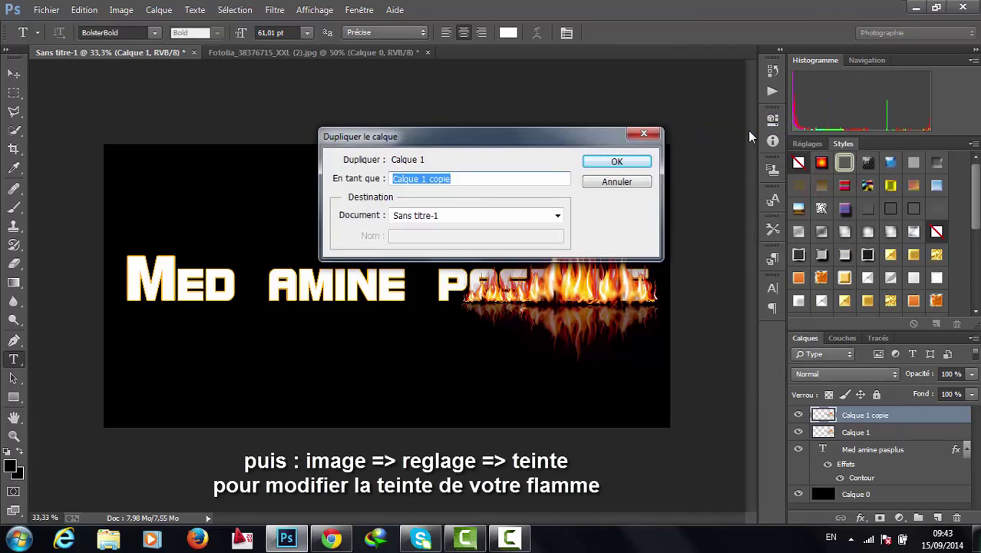
key("Return")
- Flip, widen and move the copy across the right half of the banner, then commit
key("ctrl+t")
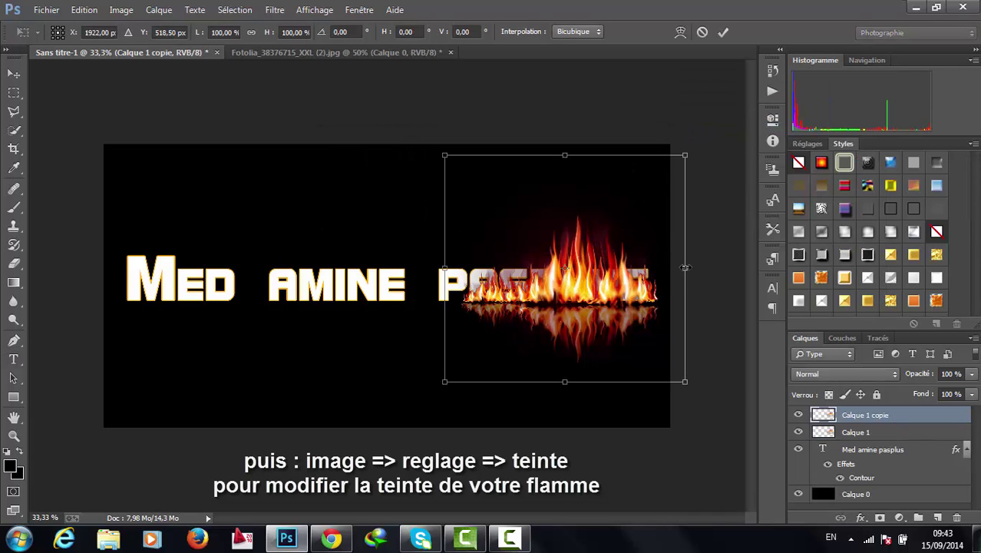
left_click_drag(669, 268, 301, 266)
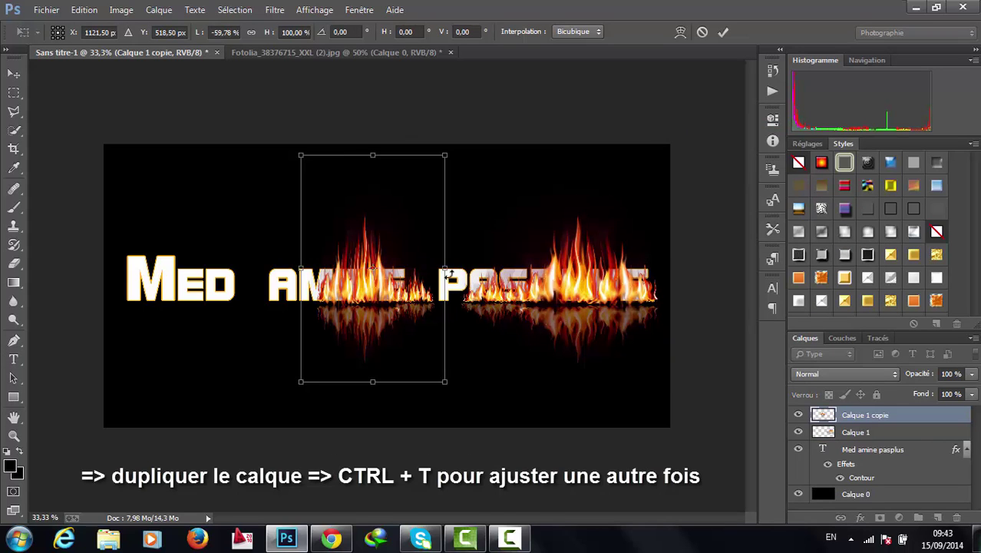
left_click_drag(445, 271, 547, 270)
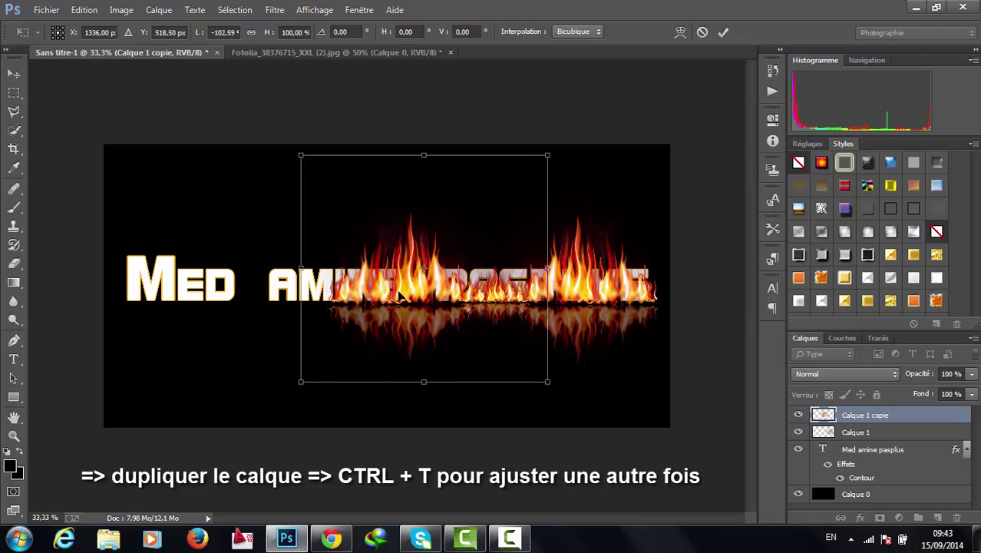
left_click_drag(398, 294, 470, 294)
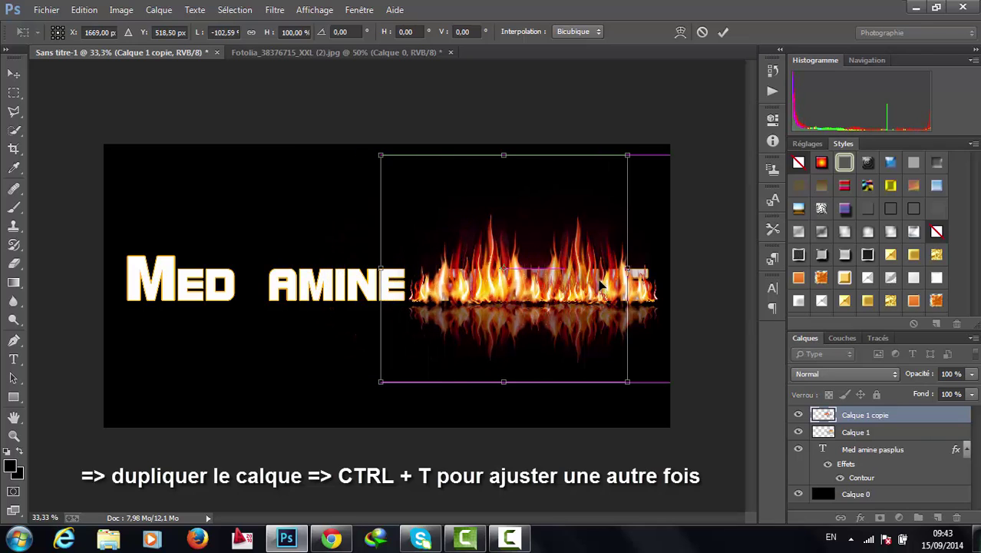
left_click_drag(629, 269, 649, 269)
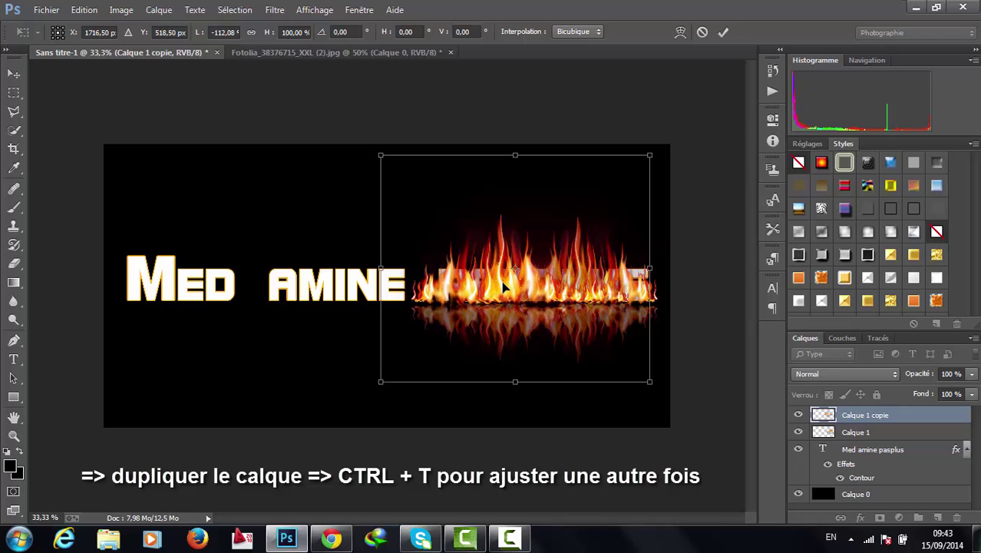
left_click_drag(503, 284, 505, 286)
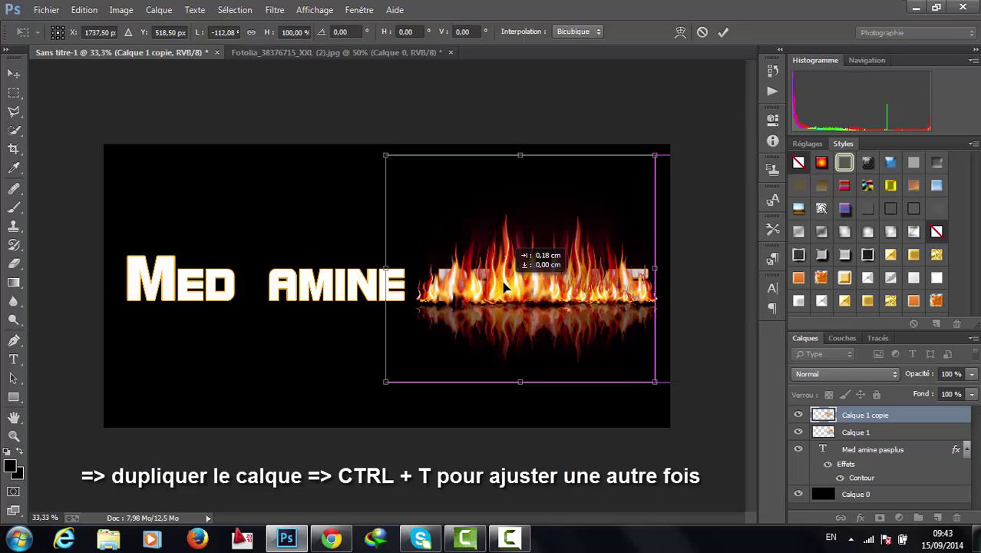
key("ctrl+z")
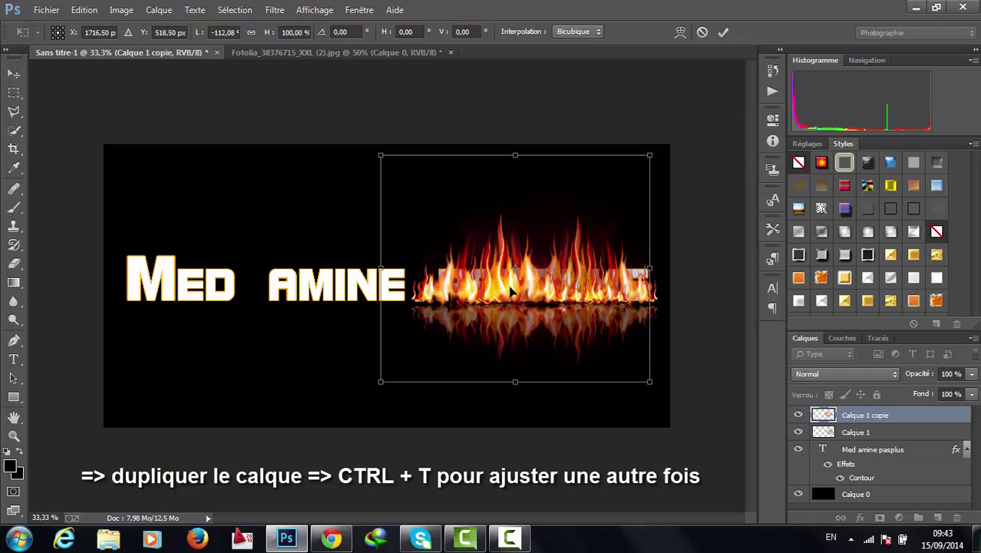
key("t")
key("Return")
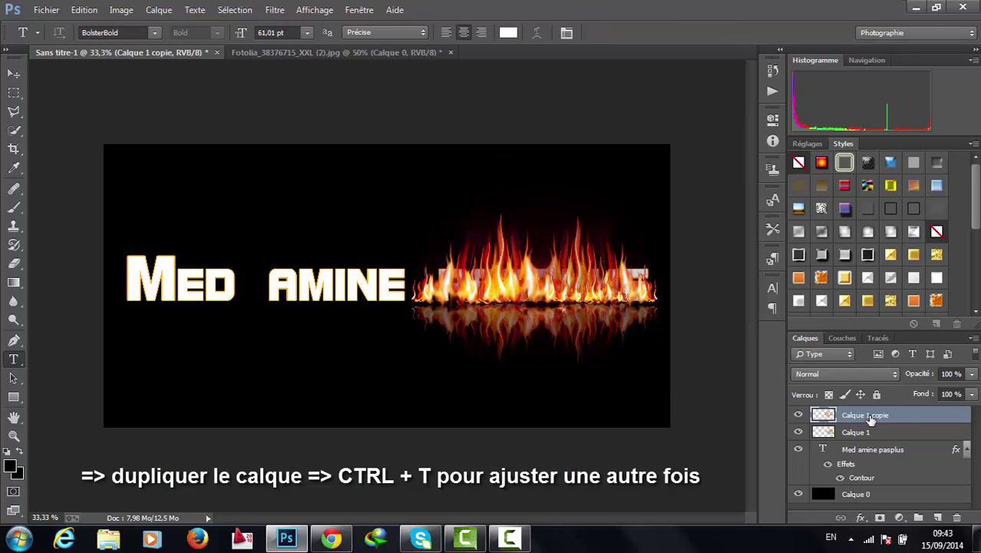
- Duplicate Calque 1 copie to create Calque 1 copie 2
left_click(895, 433)
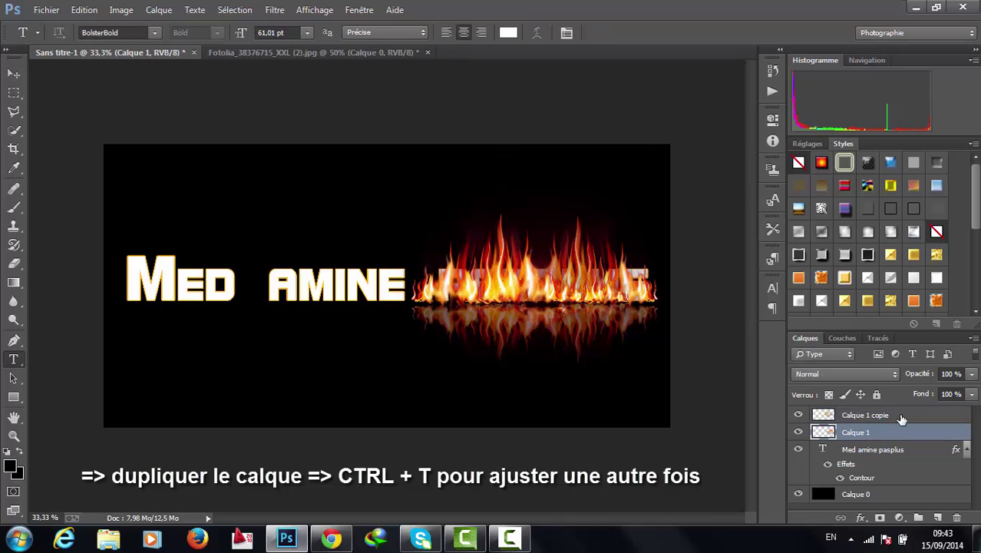
right_click(901, 419)
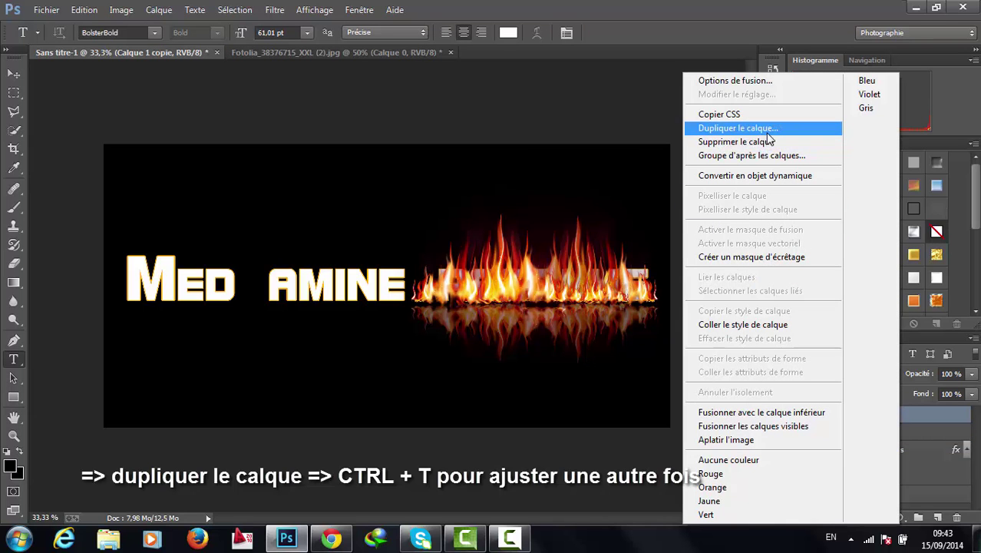
left_click(767, 129)
key("Return")
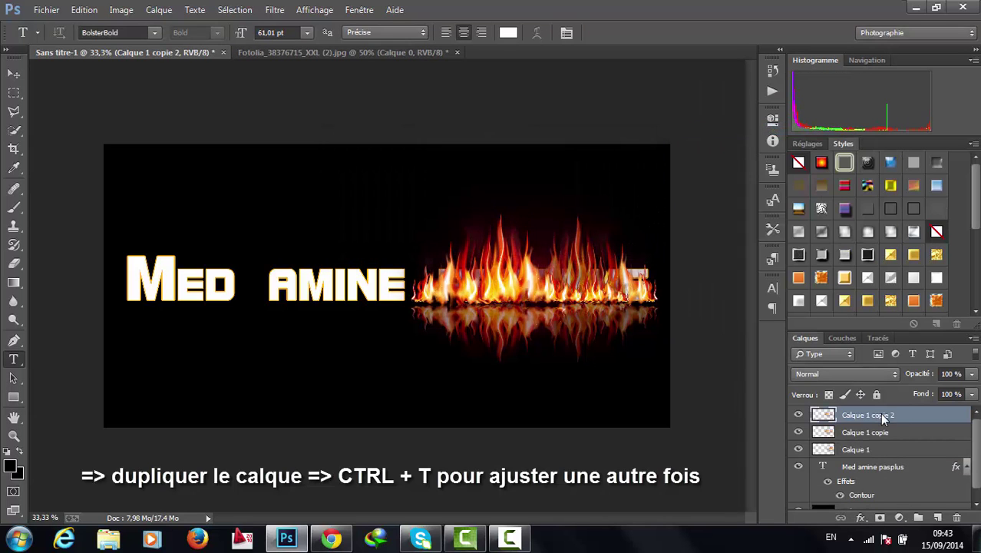
- Move the new copy over the left part of the text, stretch it taller and wider, and commit
key("ctrl+t")
left_click_drag(503, 282, 190, 290)
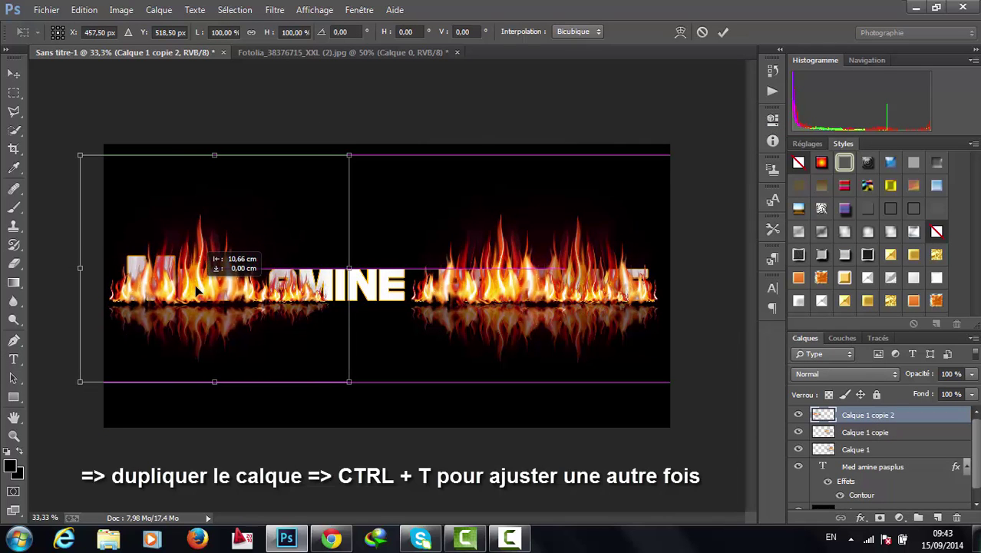
left_click_drag(191, 290, 210, 290)
left_click_drag(216, 154, 216, 138)
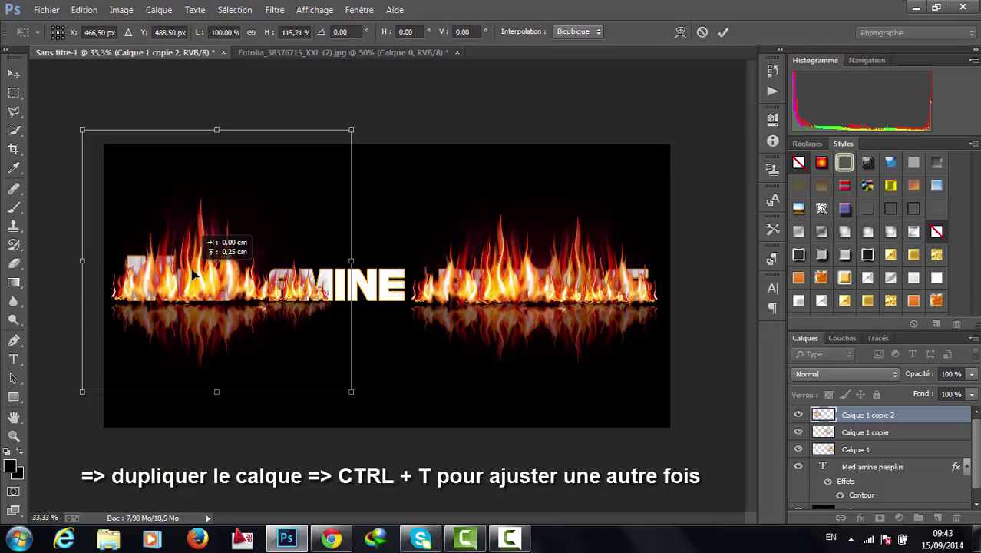
left_click_drag(191, 270, 191, 272)
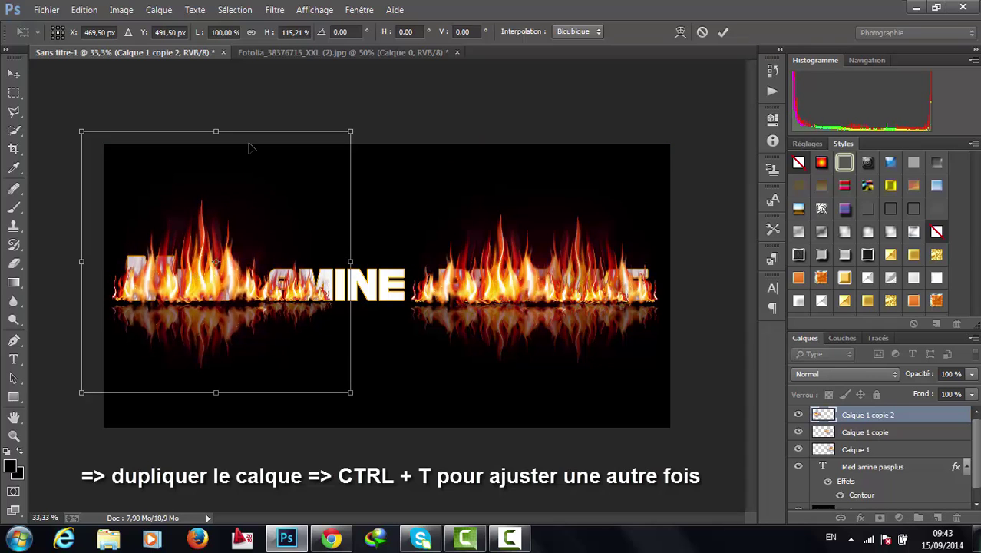
left_click_drag(350, 262, 354, 262)
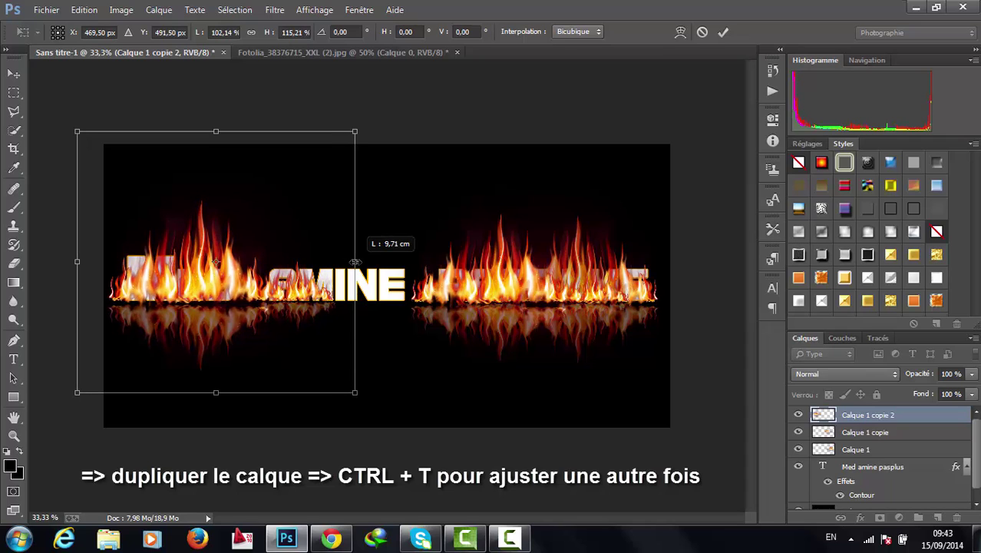
left_click_drag(216, 132, 216, 120)
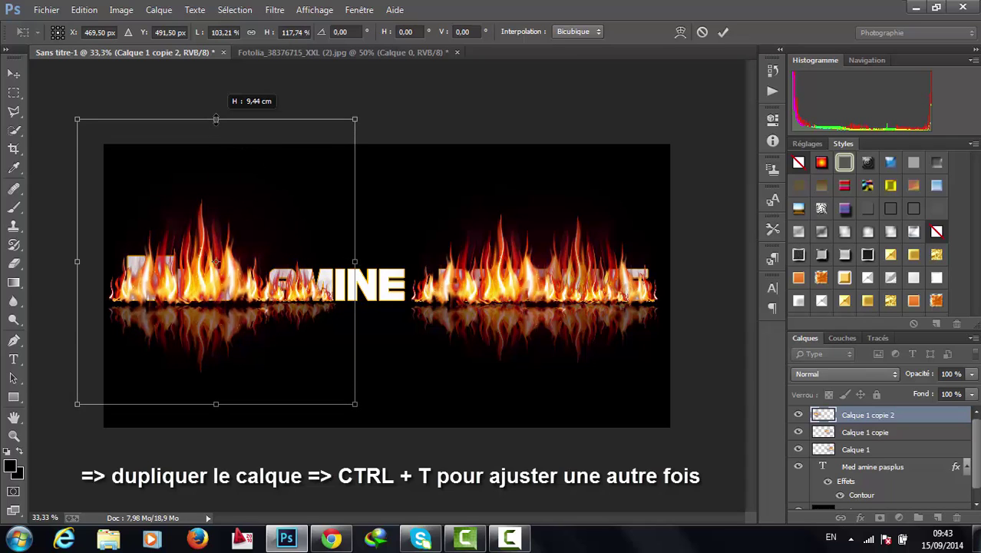
key("Up")
key("Up")
key("Up")
key("Up")
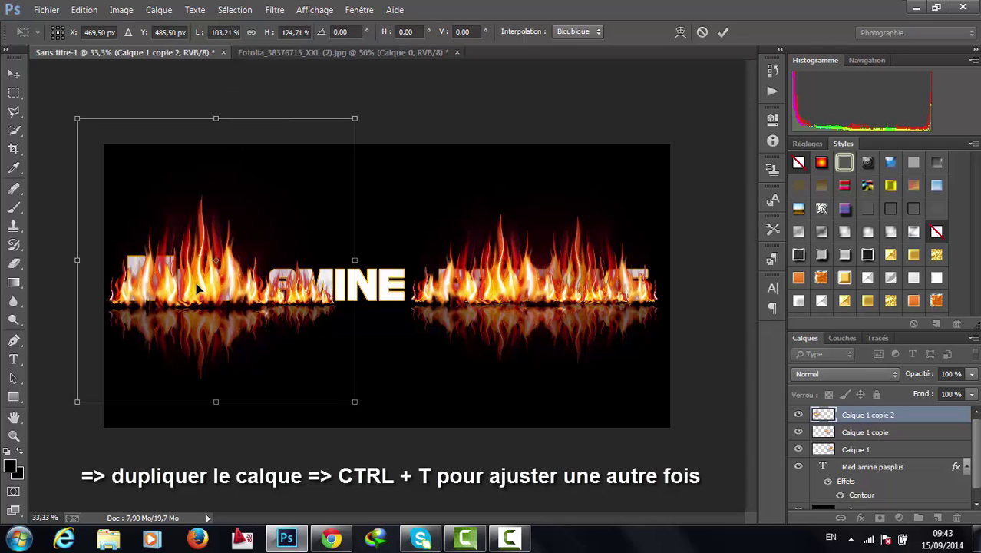
key("Up")
key("Up")
key("Up")
key("Up")
key("Up")
key("Left")
key("Left")
key("Left")
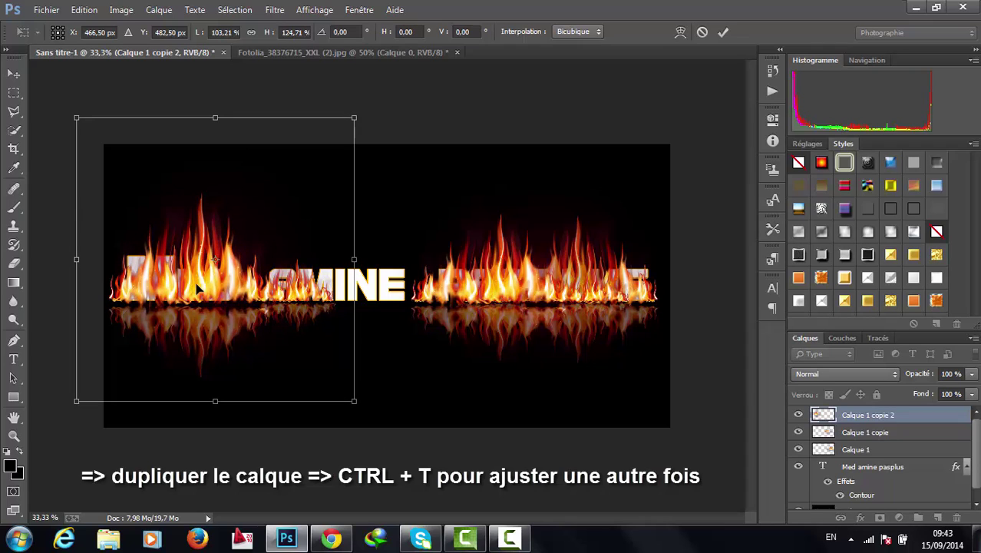
key("Return")
key("t")
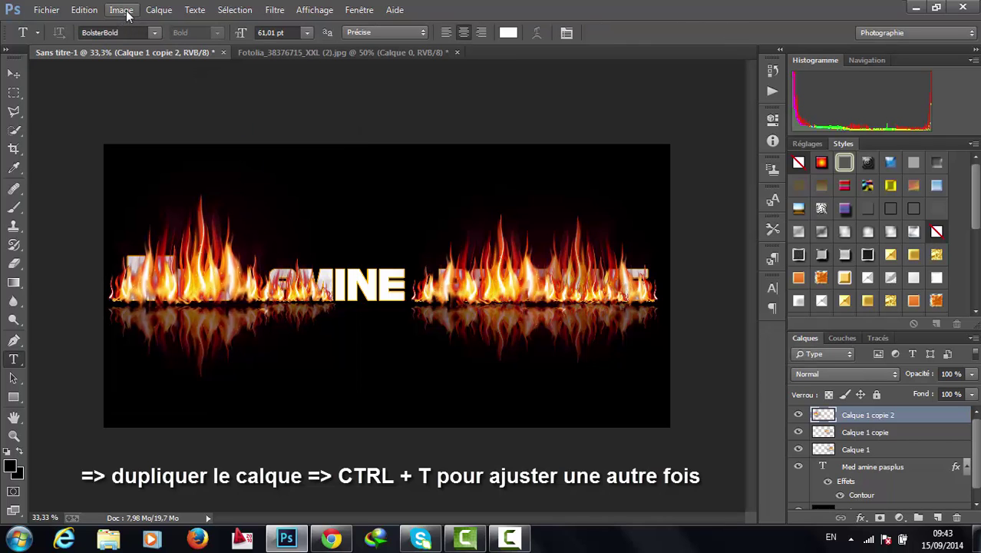
- Shift Calque 1 copie 2's hue by about +70 so the left flames turn green
left_click(123, 10)
mouse_move(136, 46)
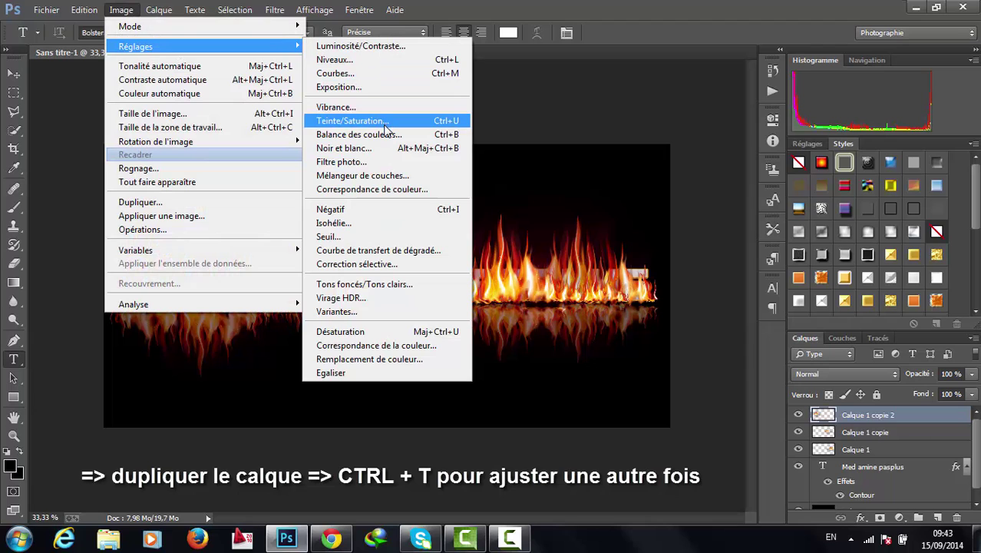
left_click(388, 123)
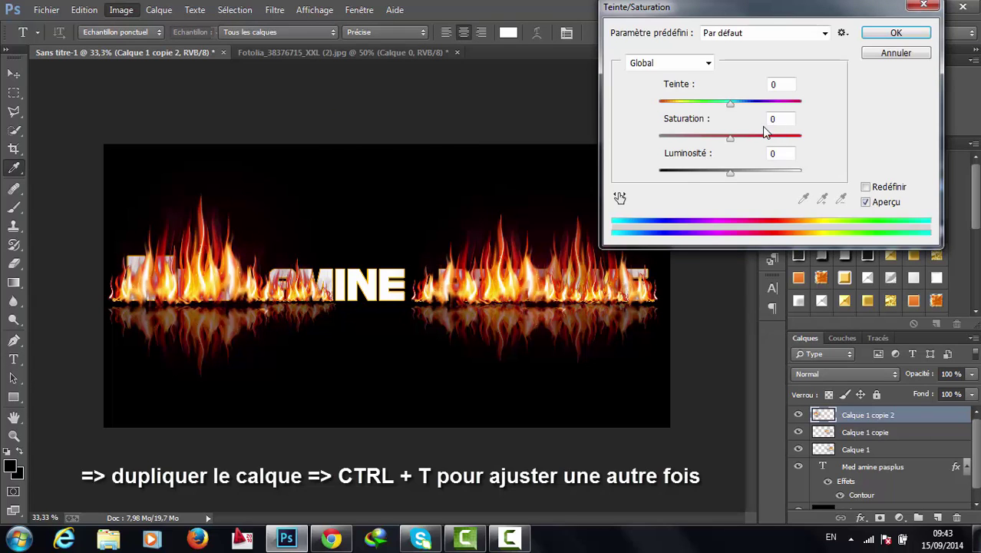
left_click_drag(730, 107, 771, 109)
left_click(890, 34)
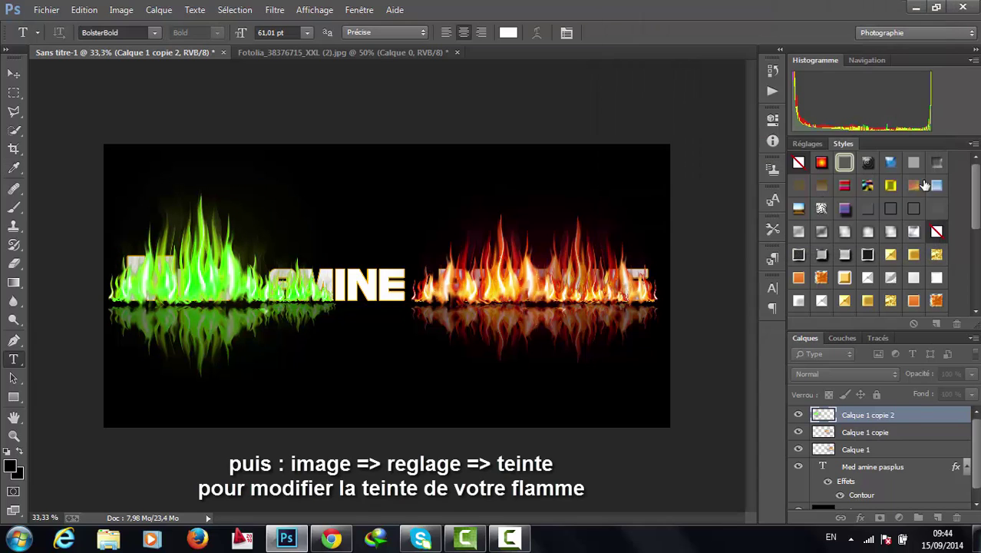
- Duplicate the green flame layer to create Calque 1 copie 3
right_click(921, 421)
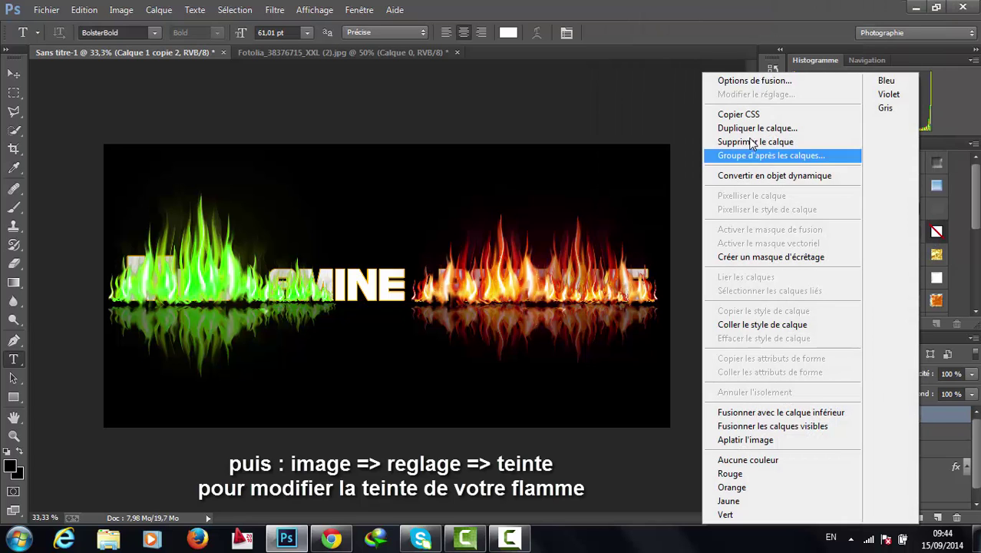
left_click(765, 128)
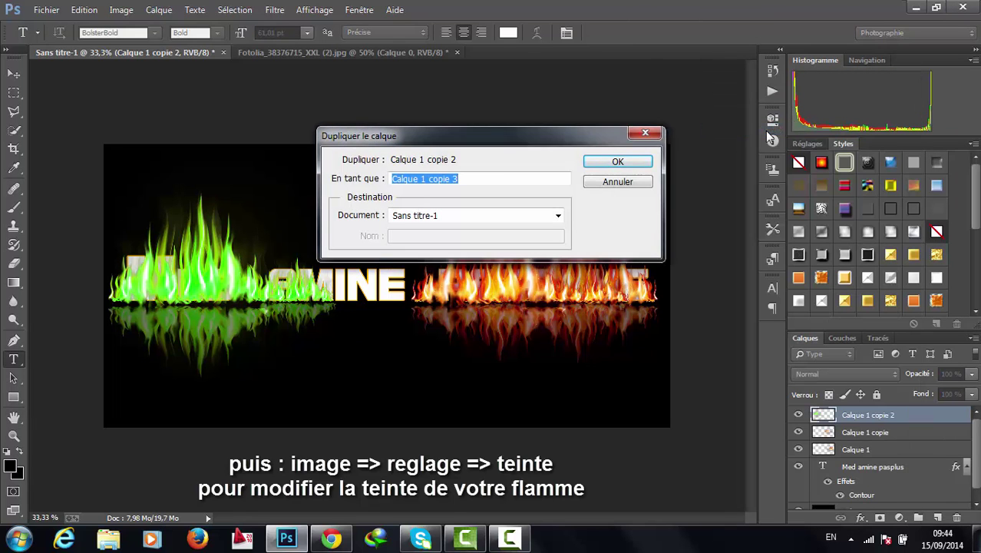
key("Return")
- Move the green copy toward the banner middle, flip it horizontally and widen it
key("ctrl+t")
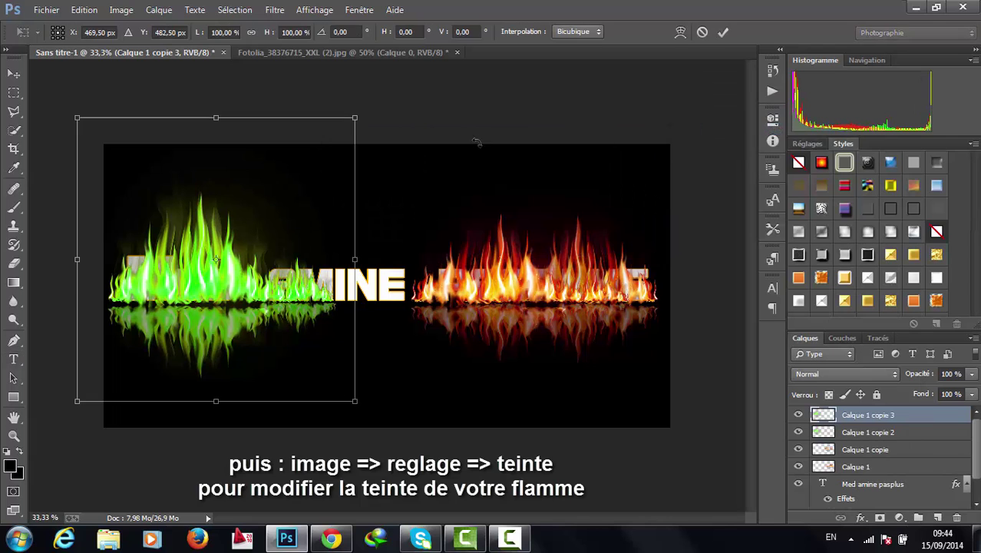
left_click_drag(218, 278, 294, 279)
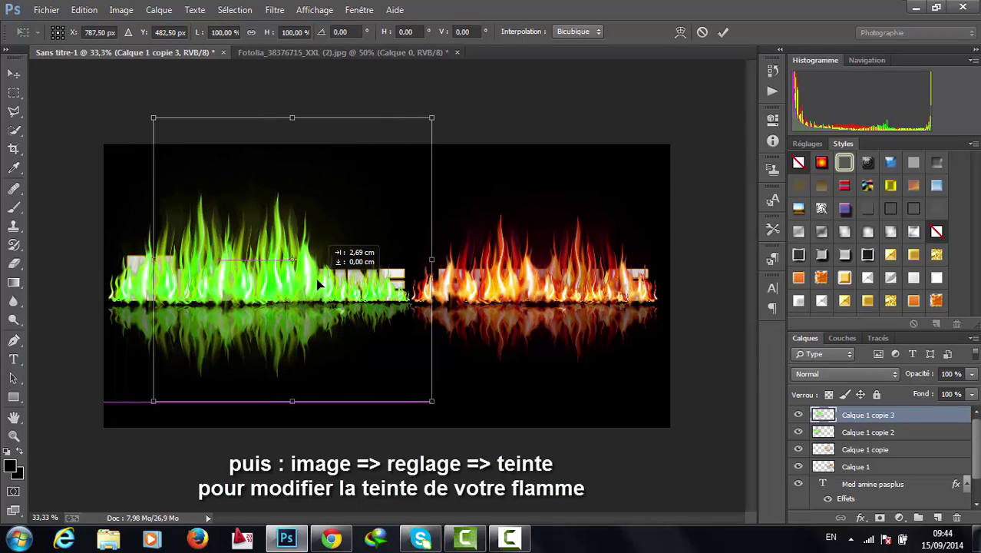
mouse_move(151, 247)
left_mouse_down()
mouse_move(527, 274)
mouse_move(422, 274)
left_mouse_up()
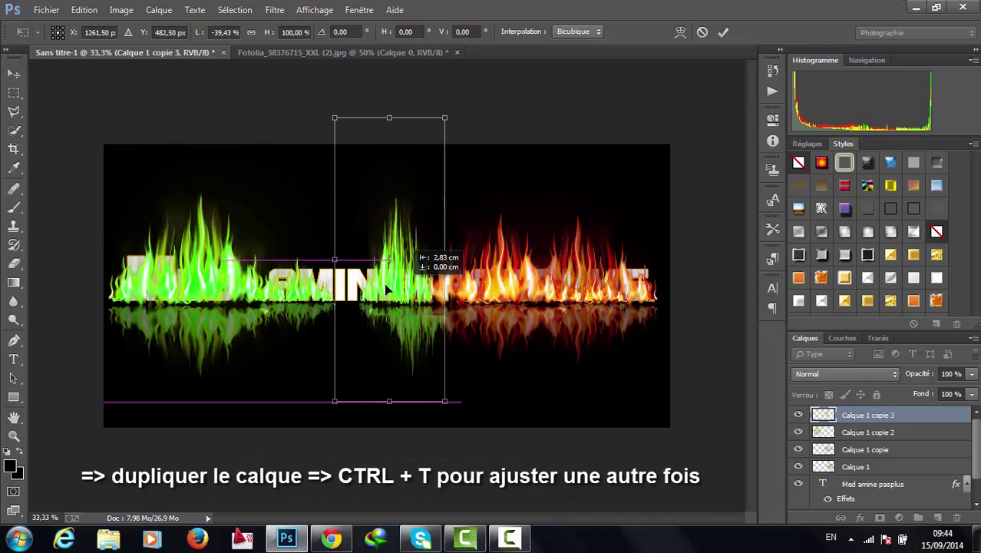
left_click_drag(325, 260, 216, 261)
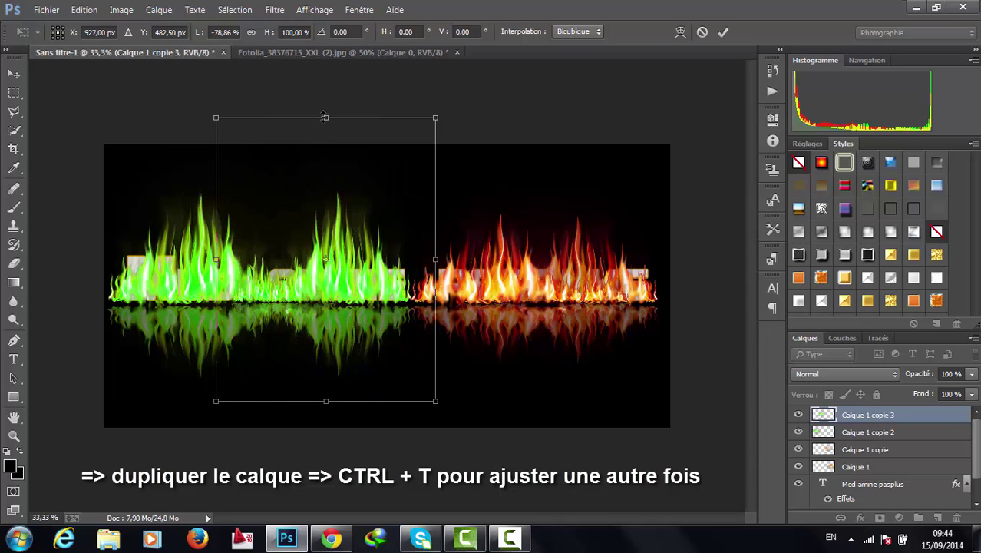
- Shorten and widen the mirrored green copy, nudge it into place, and commit the transform
left_click_drag(326, 120, 326, 131)
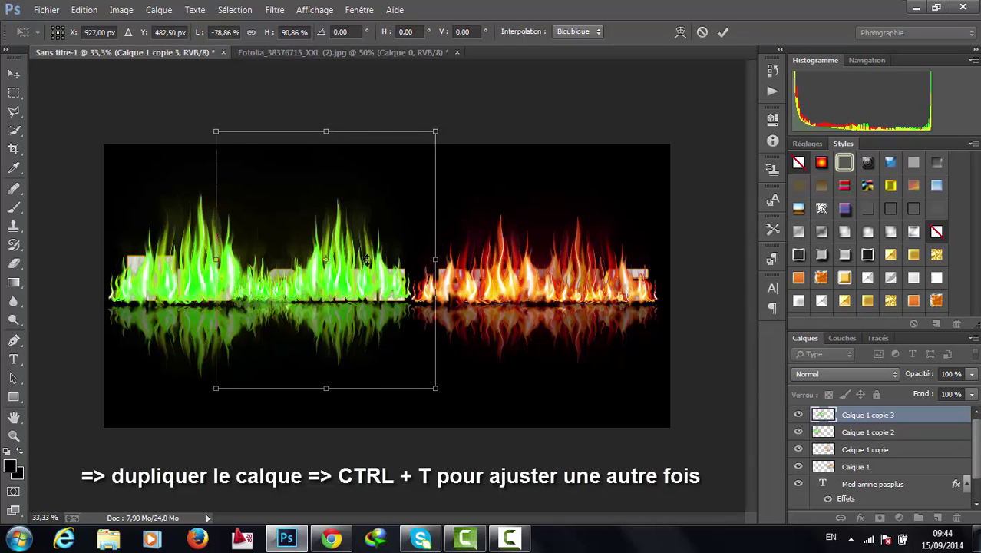
left_click_drag(363, 276, 367, 283)
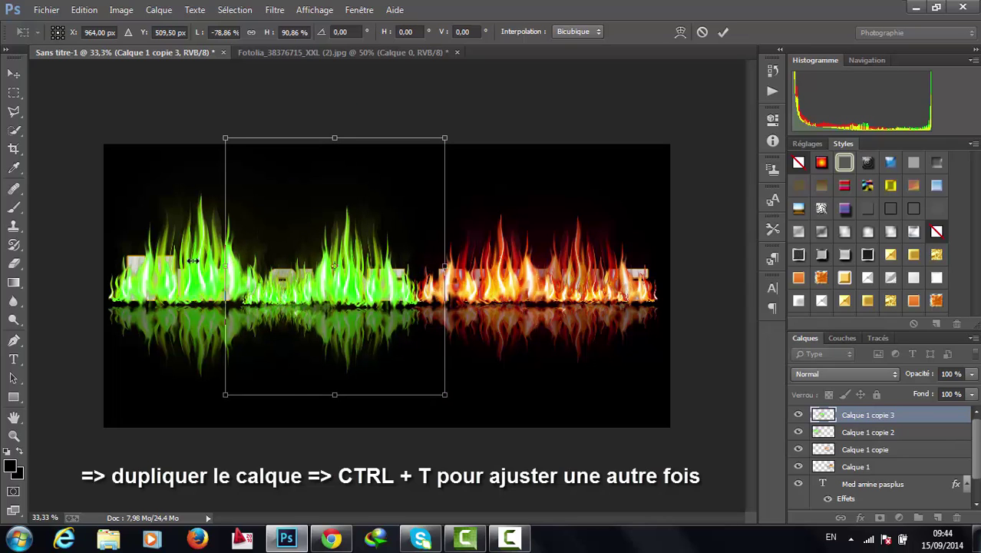
left_click_drag(193, 261, 133, 265)
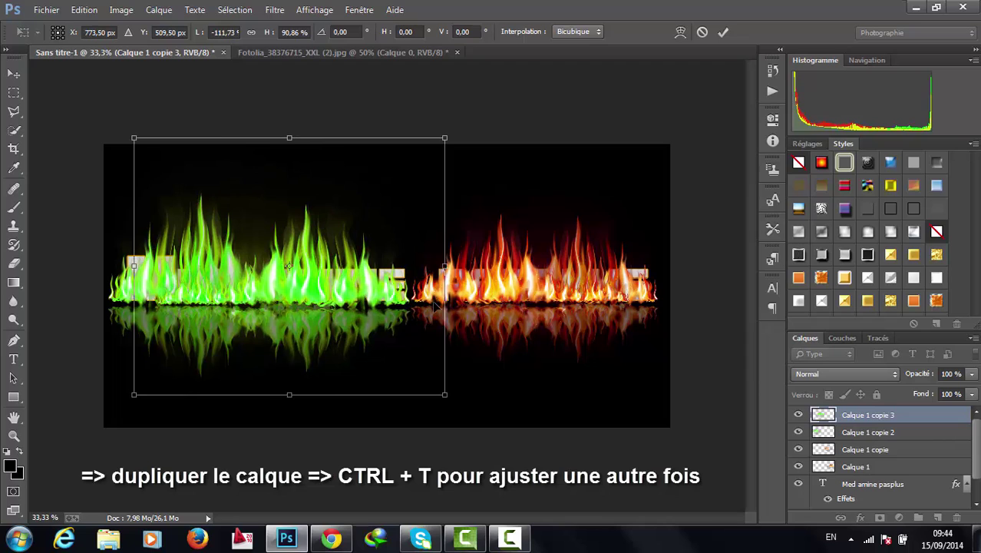
key("shift+Right")
key("shift+Right")
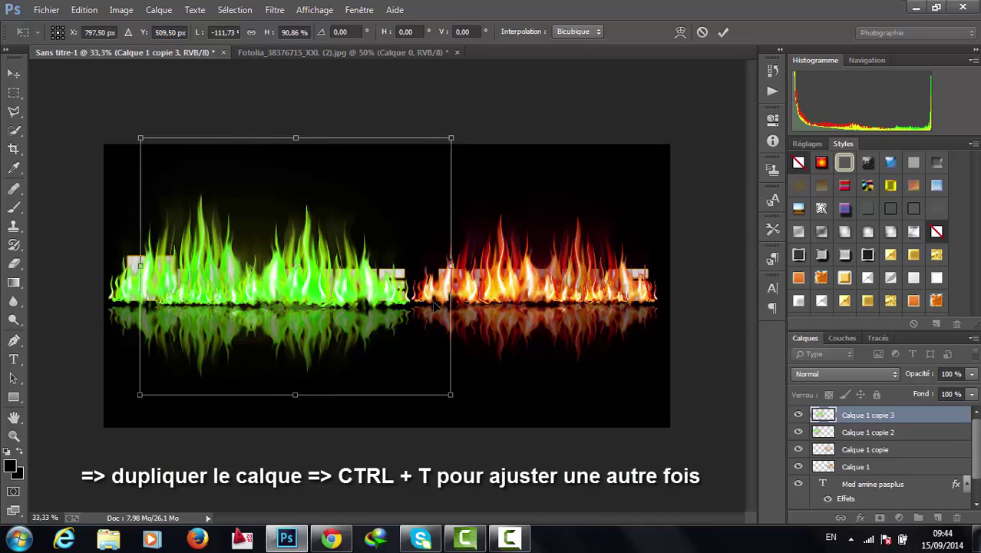
key("Right")
key("Right")
key("Right")
key("Right")
key("Right")
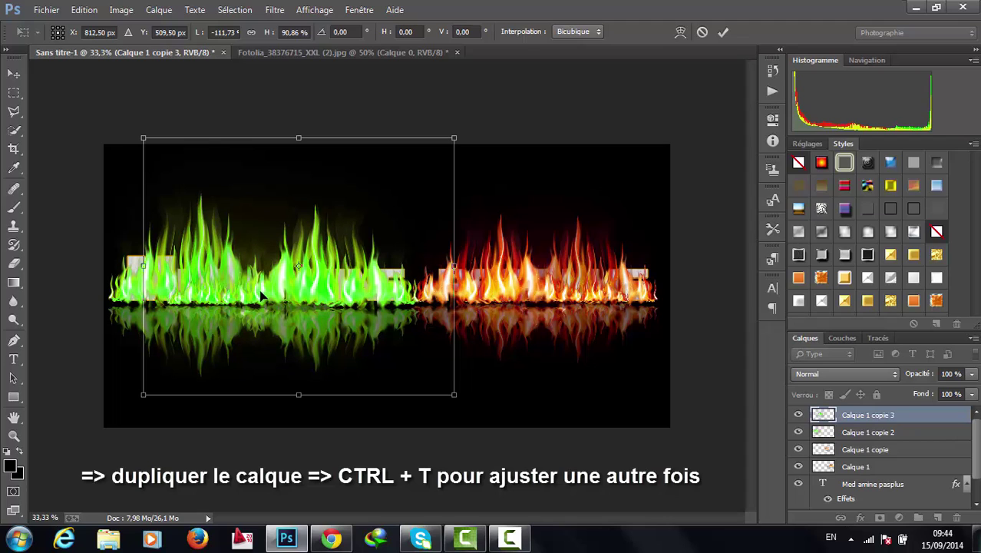
key("Up")
key("Up")
key("Up")
key("Up")
key("Up")
key("Up")
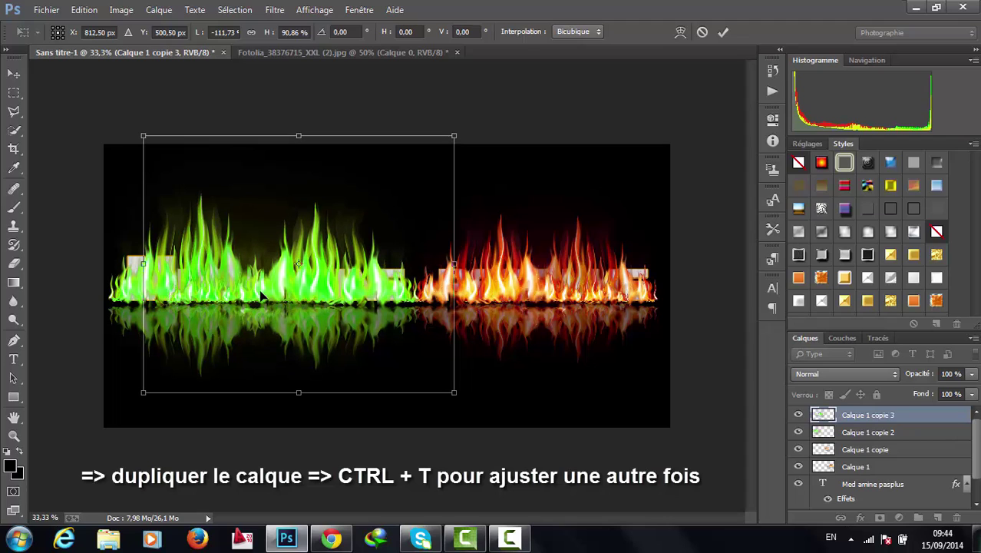
key("Return")
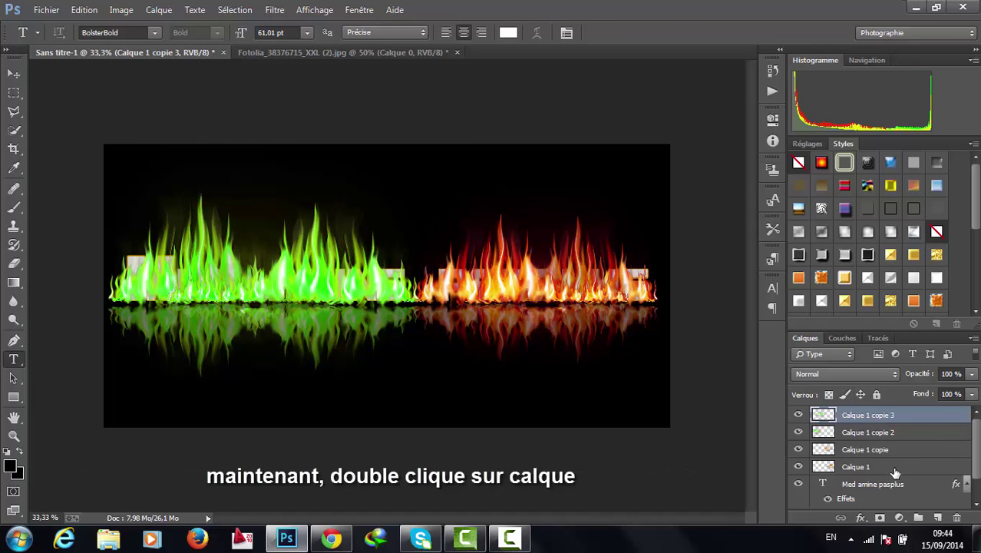
- Enable an inner glow on Calque 1 with grey colour 929292
left_click(876, 468)
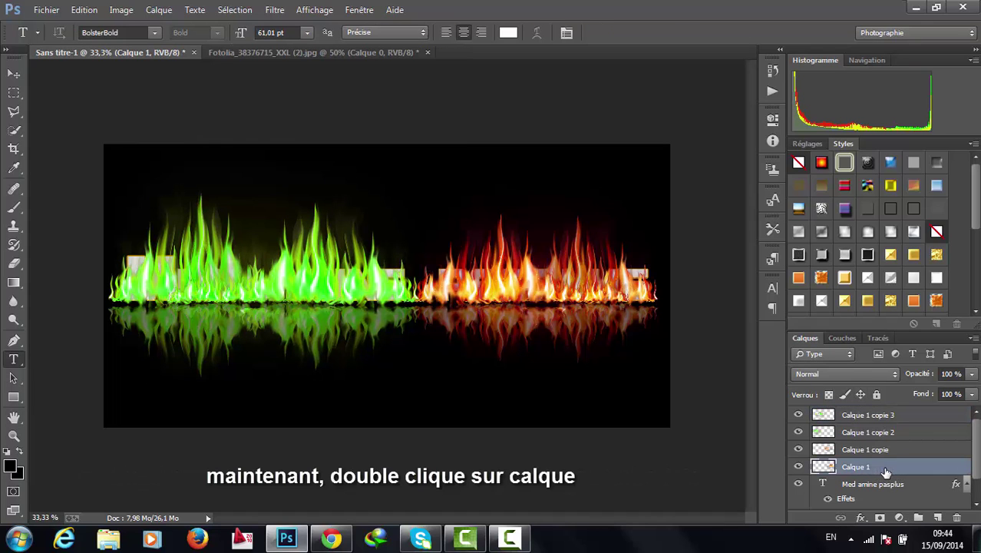
double_click(885, 470)
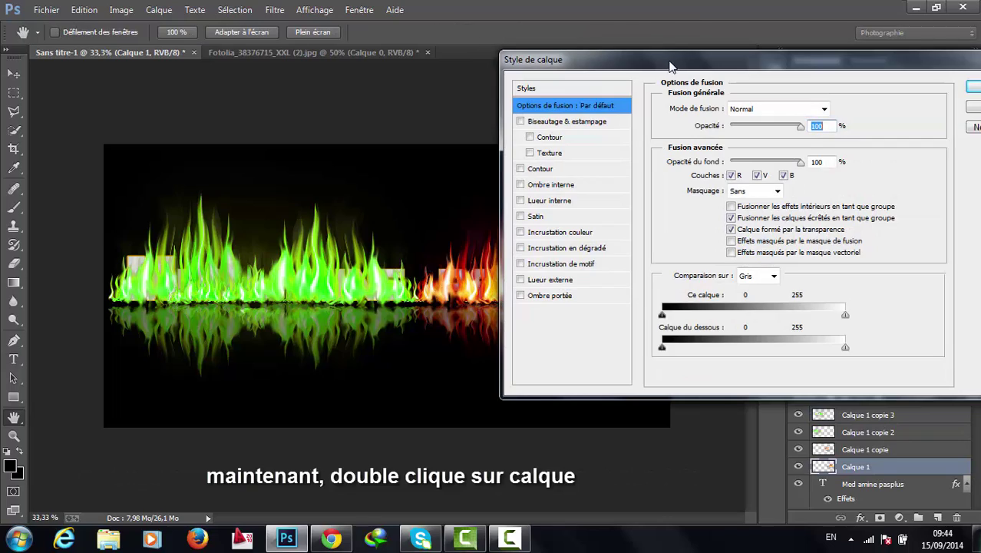
mouse_move(670, 68)
left_mouse_down()
mouse_move(136, 71)
mouse_move(556, 330)
mouse_move(835, 123)
left_mouse_up()
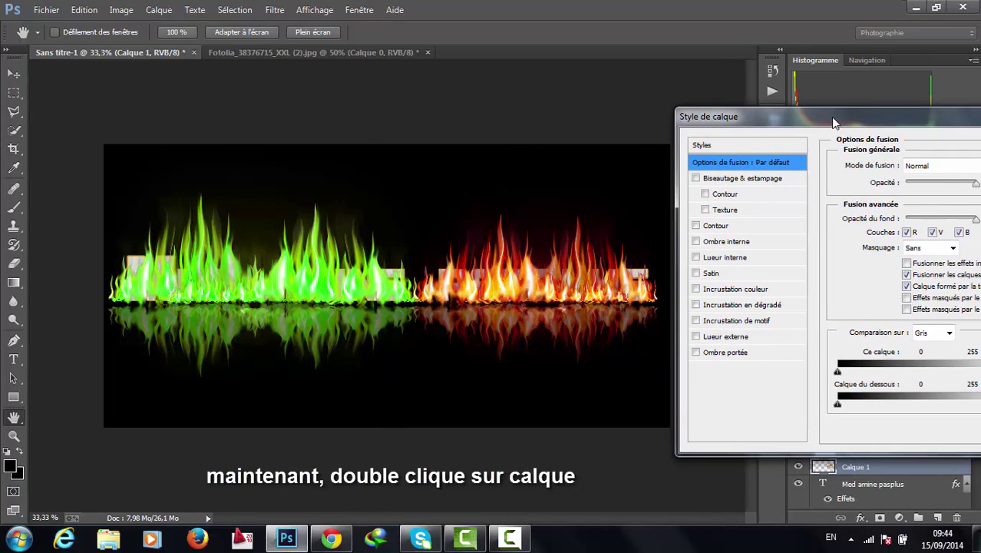
mouse_move(835, 123)
left_mouse_down()
mouse_move(620, 111)
mouse_move(824, 97)
left_mouse_up()
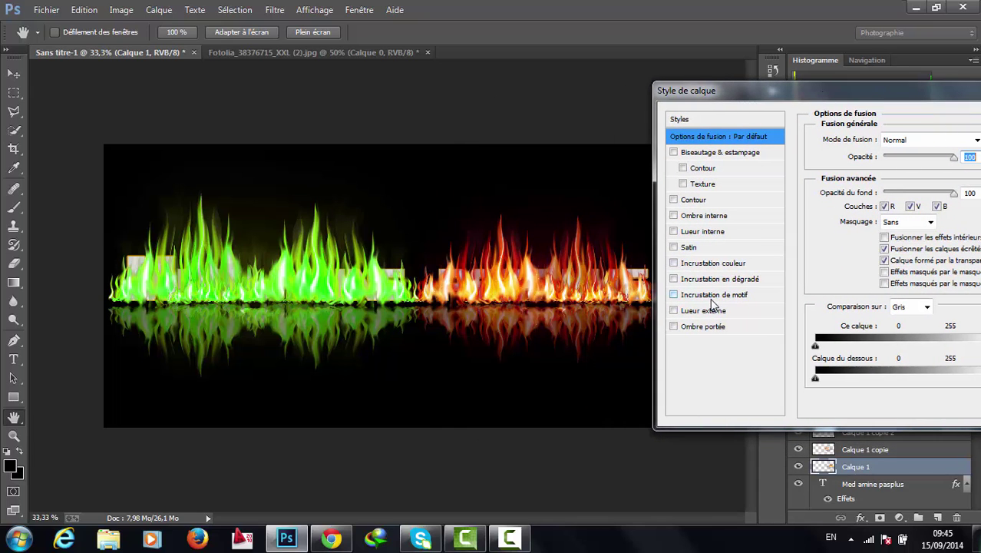
left_click(702, 231)
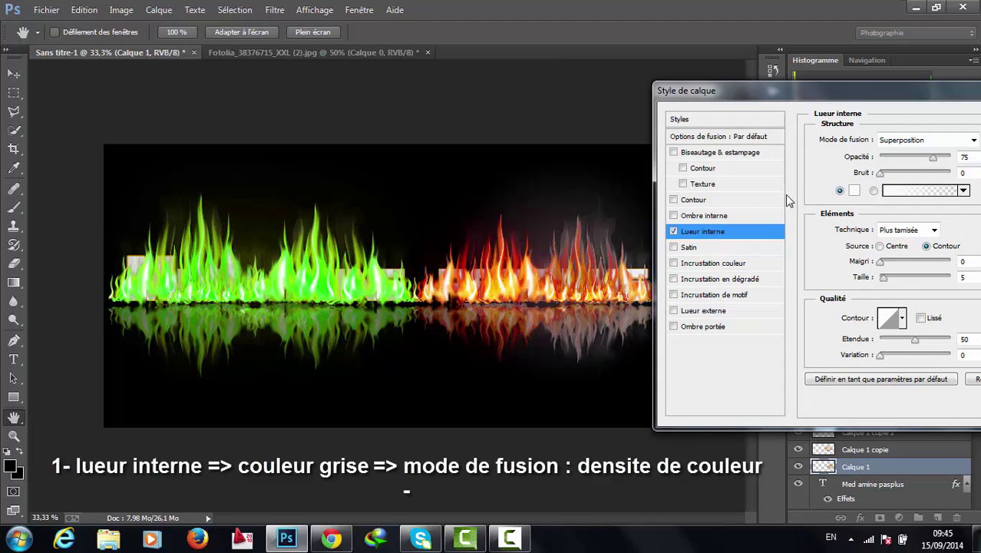
left_click(854, 190)
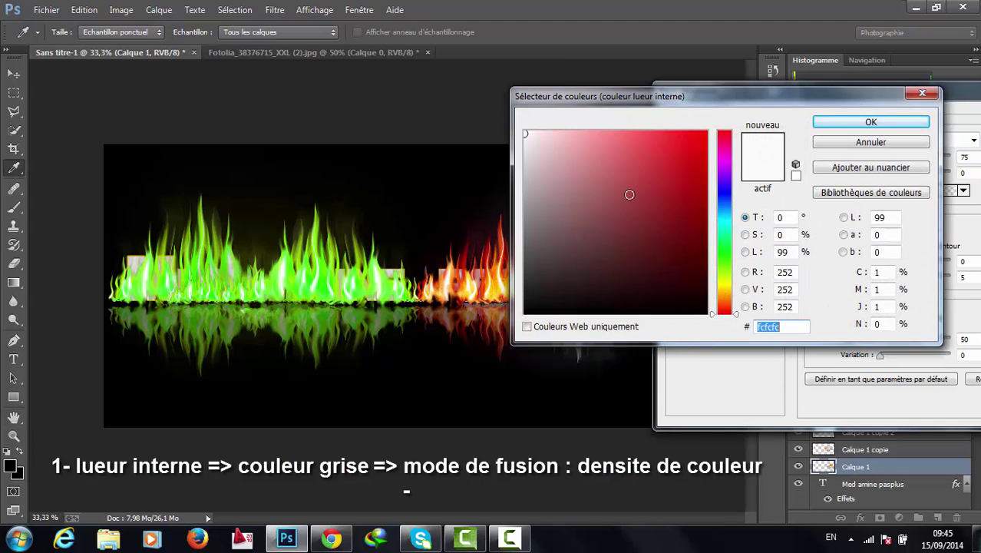
type("929292")
left_click(875, 124)
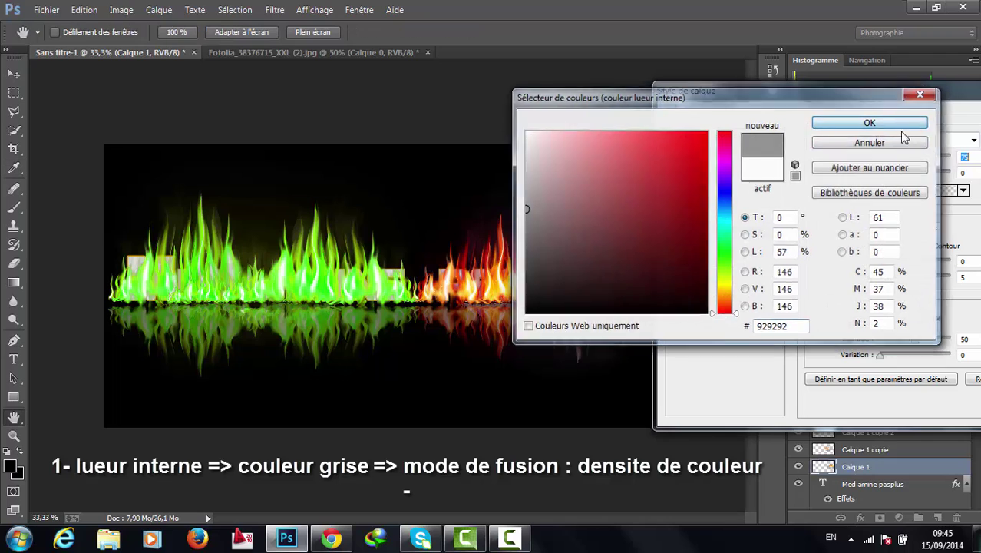
- Set the inner glow blend mode to Densité couleur - and apply the style
left_click(924, 141)
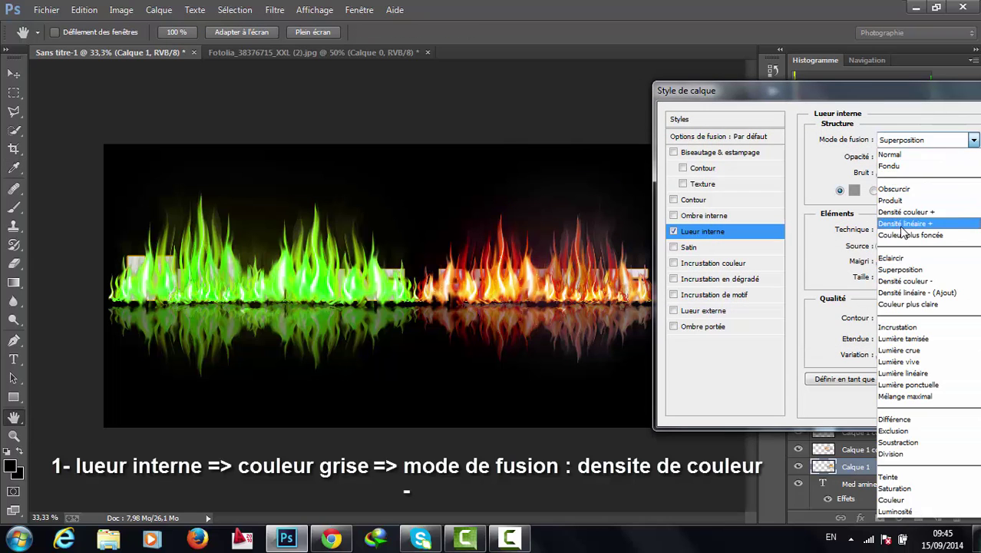
left_click(899, 153)
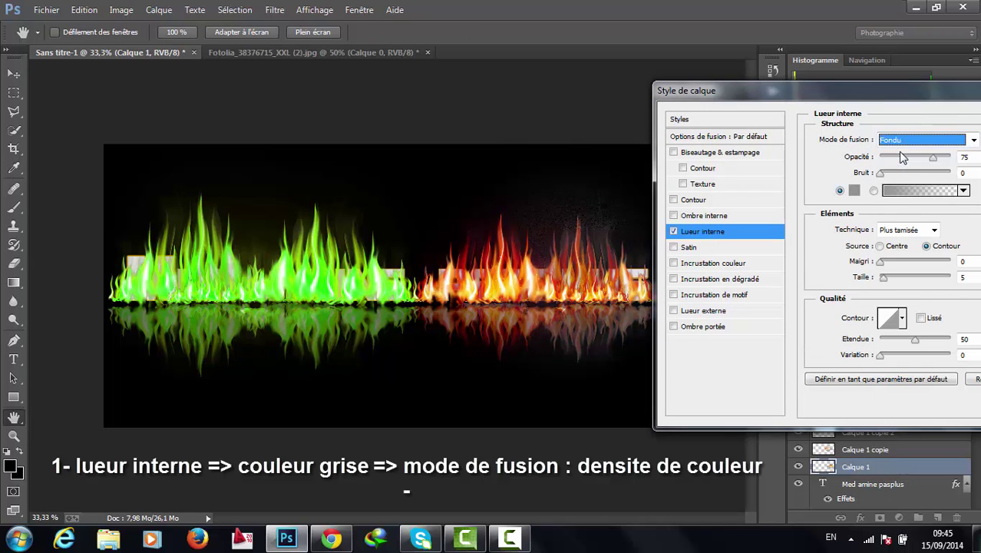
key("Down")
key("Down")
key("Down")
key("Up")
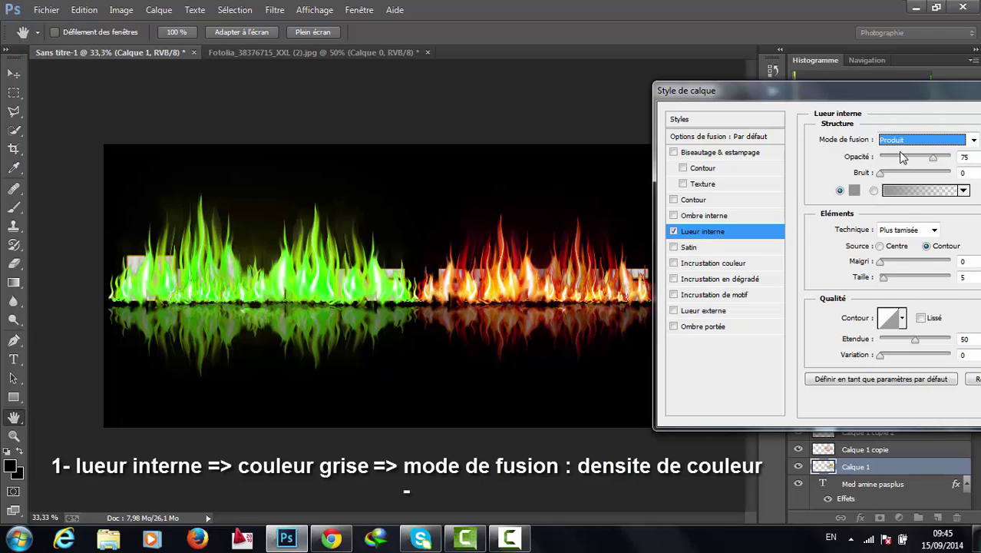
key("Down")
key("Down")
key("Down")
key("Down")
key("Down")
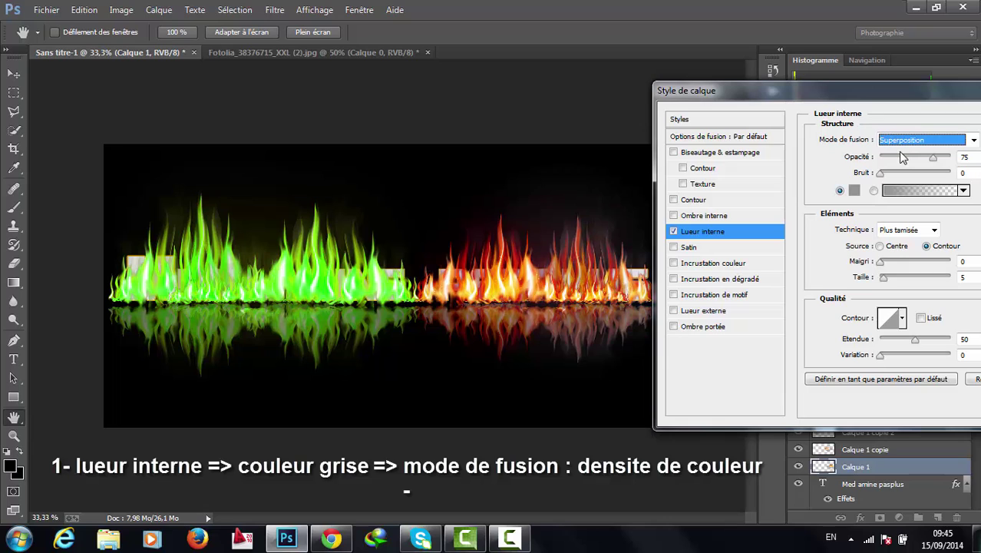
key("Down")
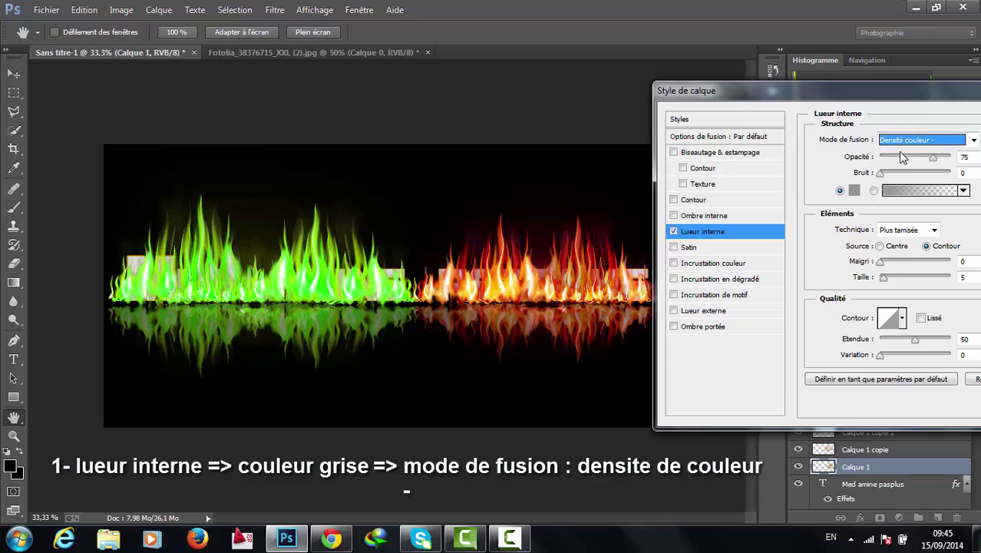
key("Return")
key("t")
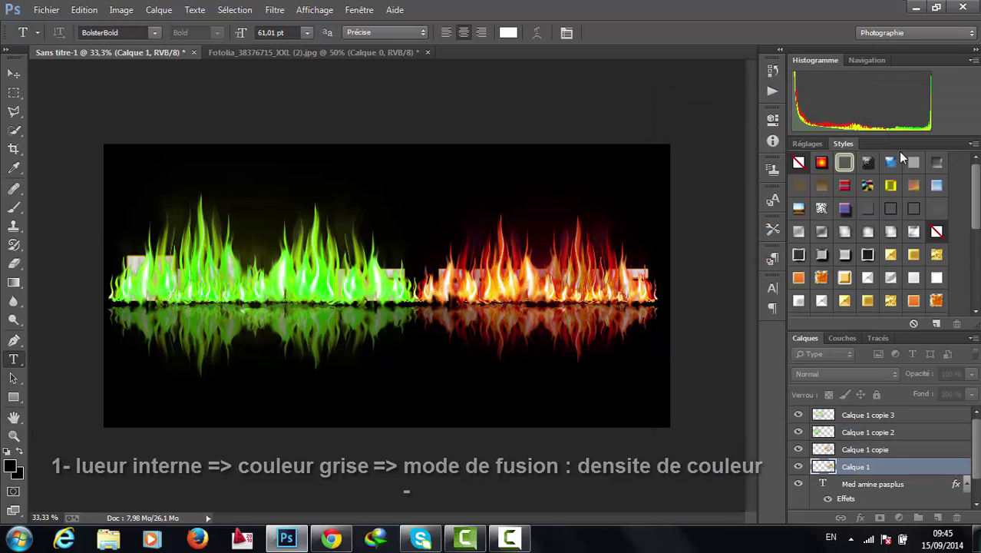
- Enable an outer glow on Calque 1 using a dark red sampled from the flames
double_click(891, 468)
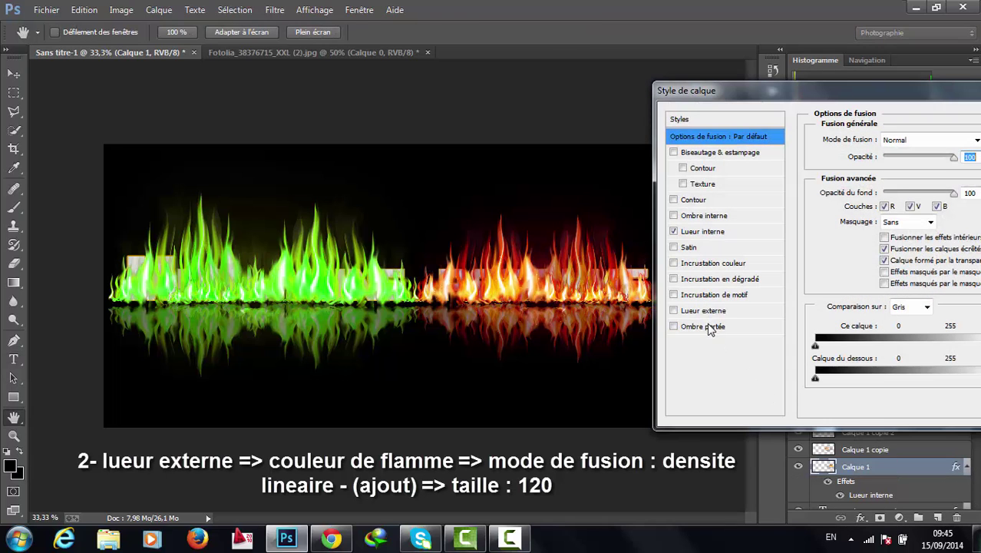
left_click(710, 311)
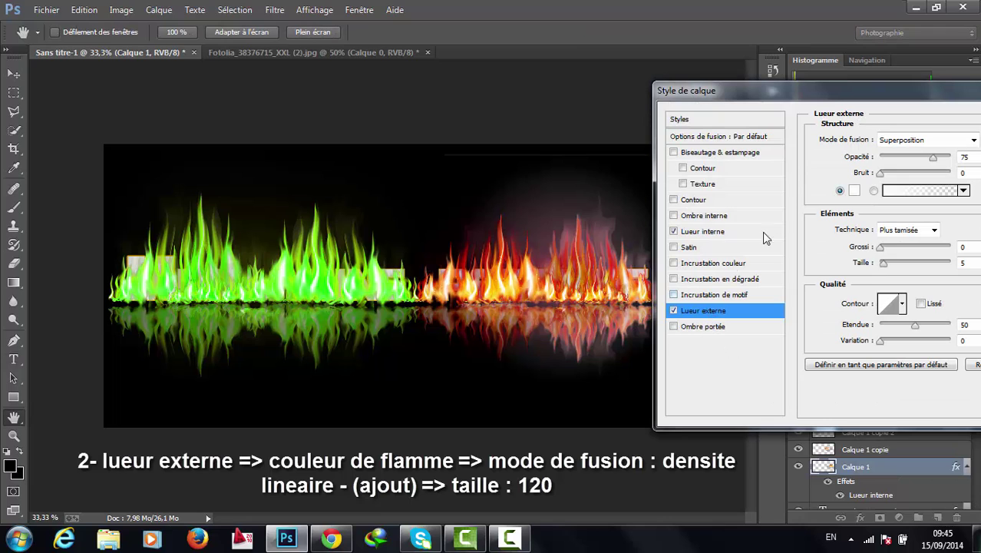
left_click(854, 191)
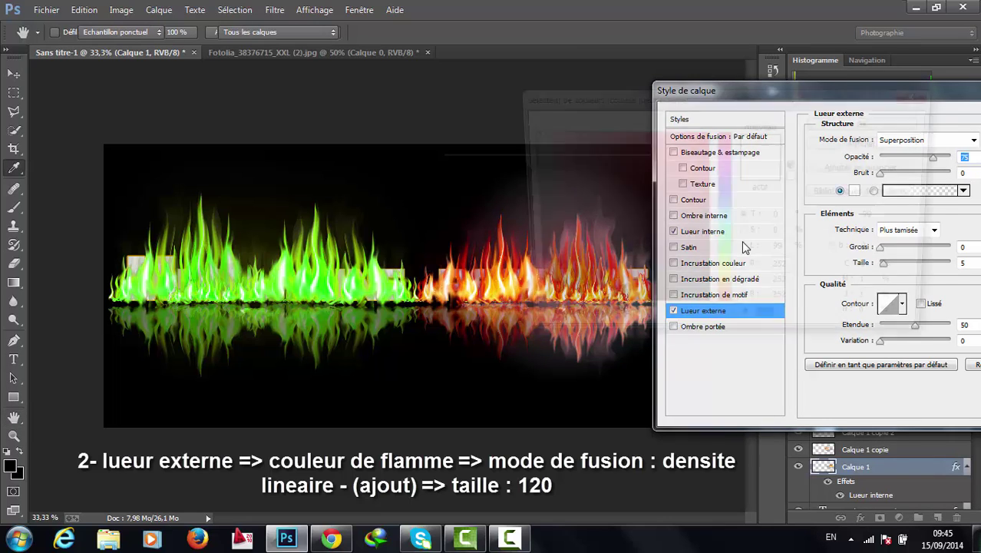
left_click(465, 261)
left_click(467, 257)
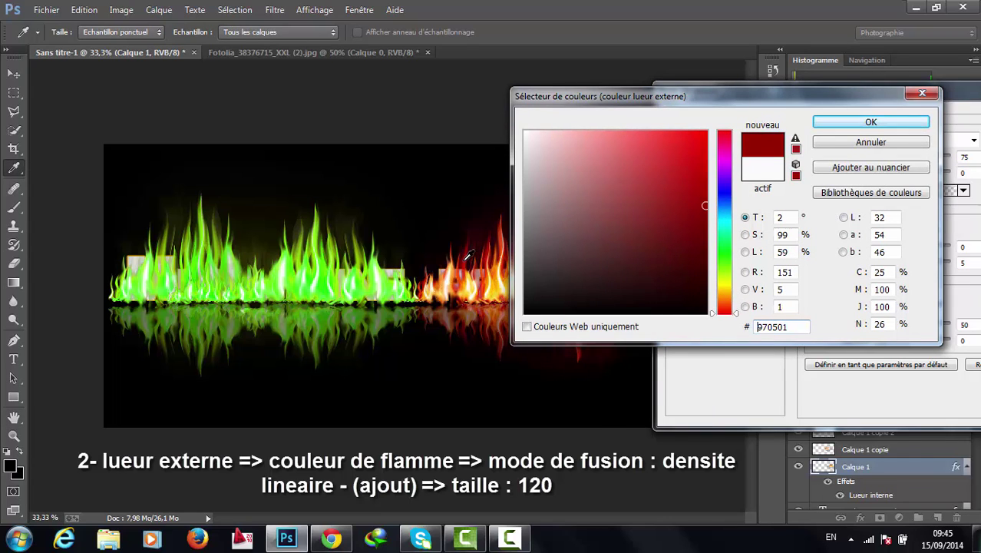
left_click_drag(656, 96, 681, 112)
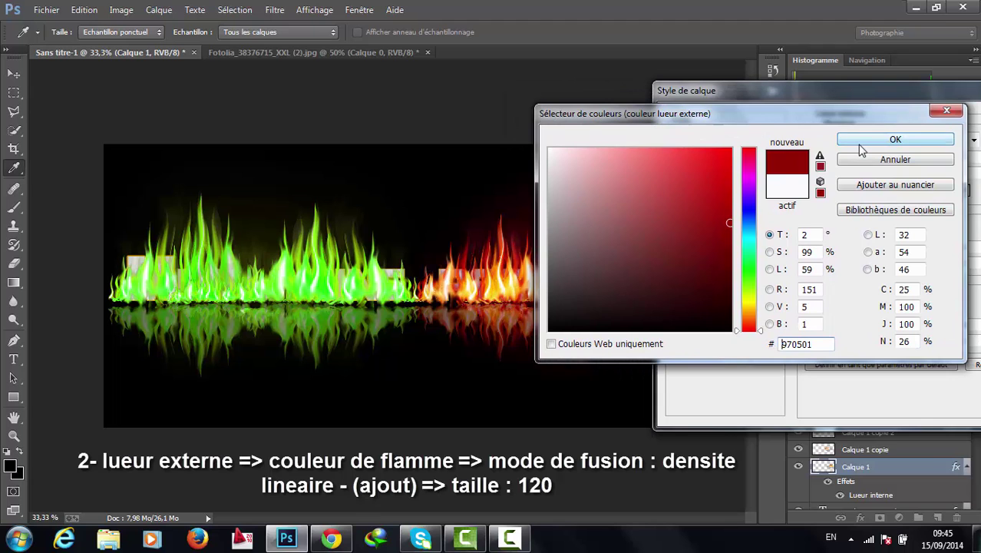
left_click(866, 142)
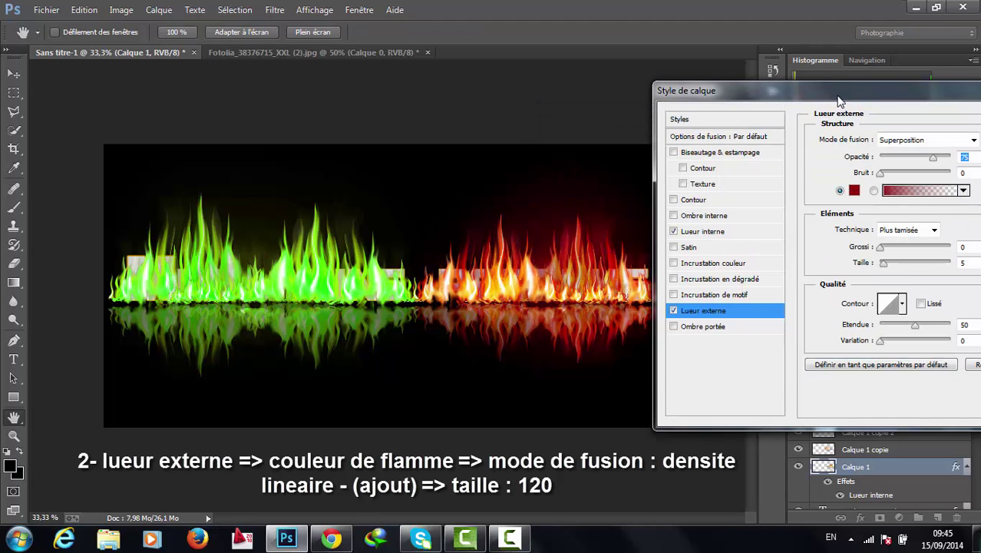
- Set the outer glow size to 120 px and mode Densité linéaire - (Ajout), then confirm
left_click_drag(841, 96, 831, 109)
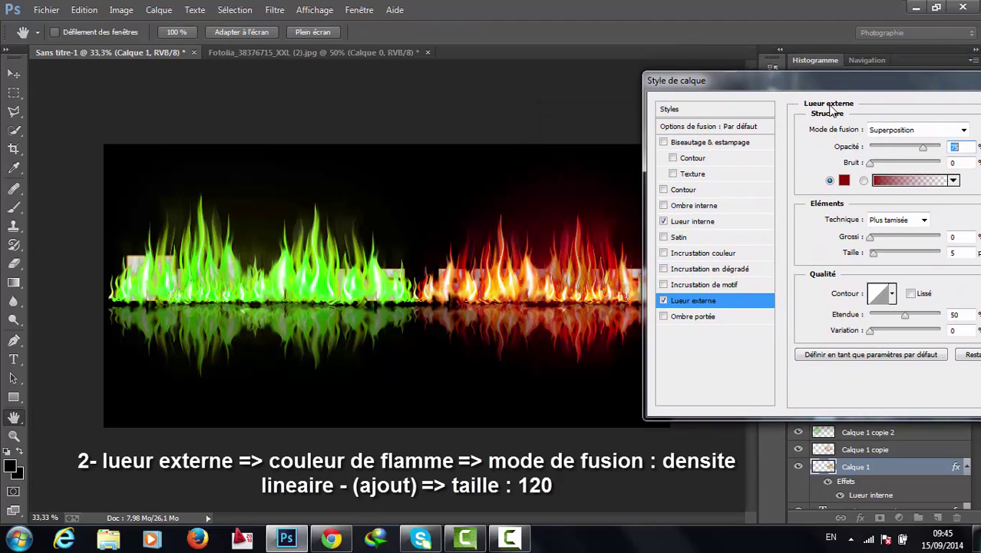
left_click_drag(871, 257, 891, 255)
type("120")
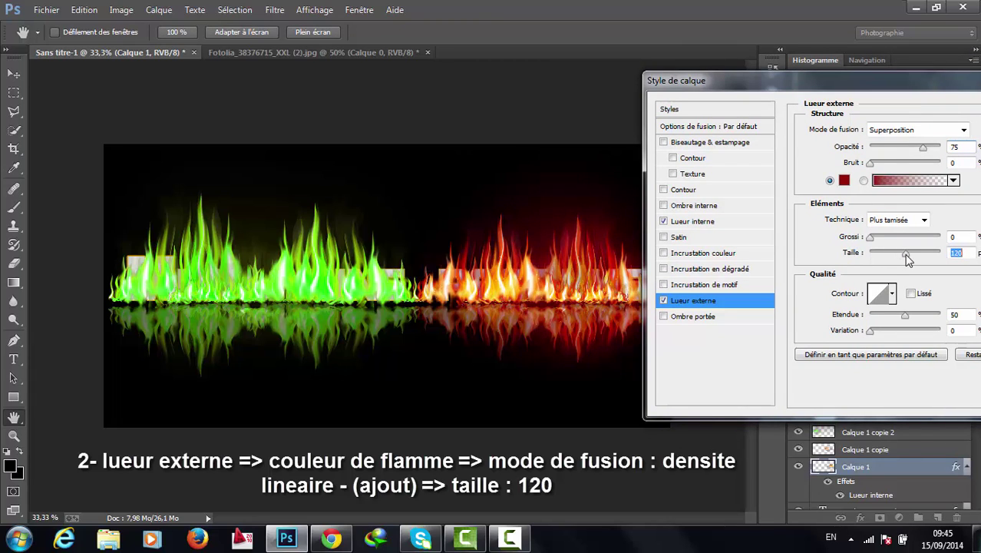
left_click(893, 137)
left_click(890, 178)
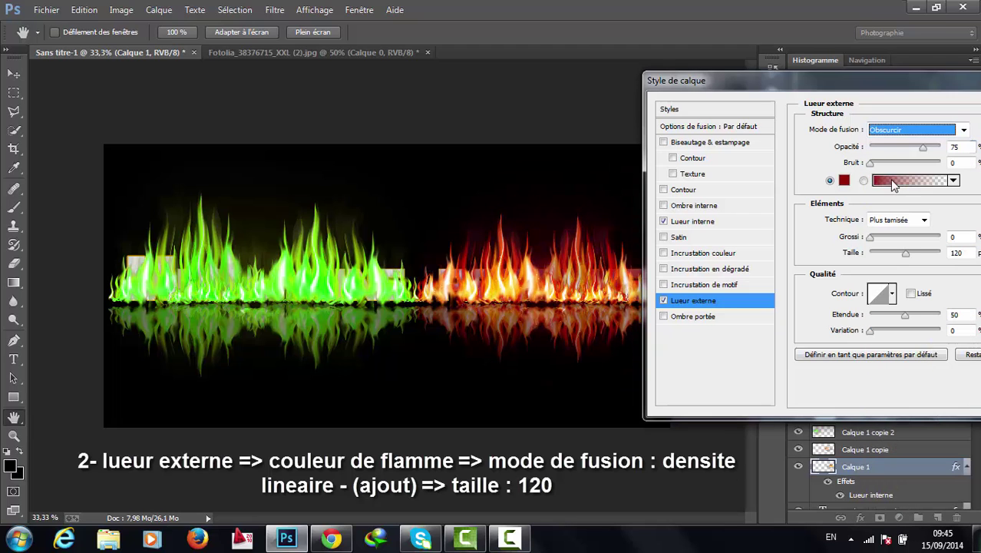
key("Down")
key("Down")
key("Down")
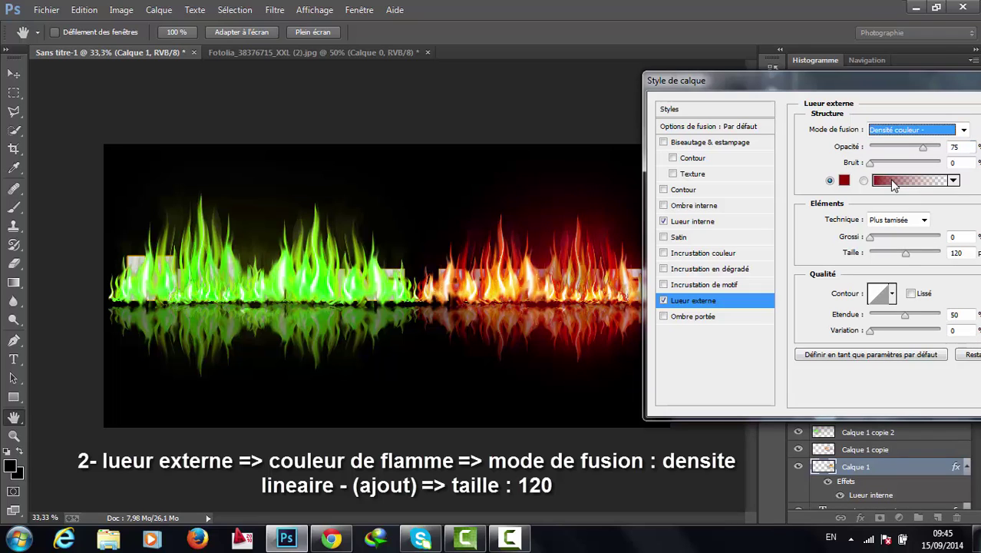
key("Down")
left_click_drag(925, 93, 834, 93)
left_click_drag(935, 95, 830, 94)
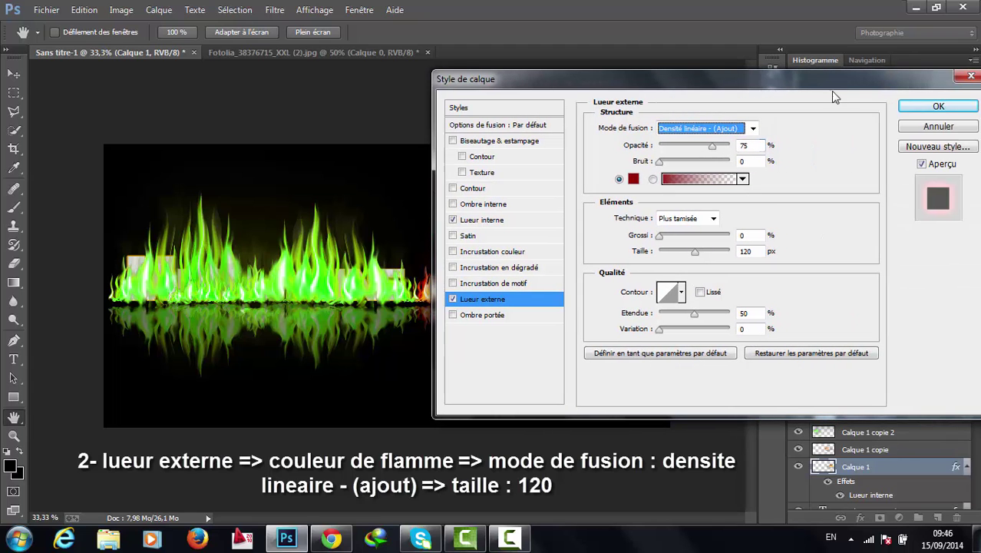
left_click(939, 107)
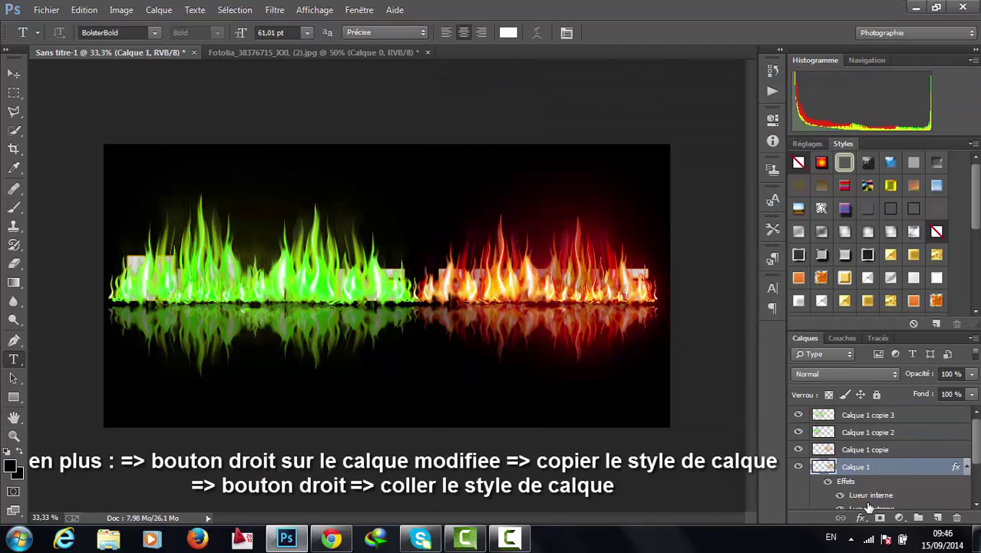
- Copy Calque 1's glow layer style and paste it onto Calque 1 copie
right_click(879, 468)
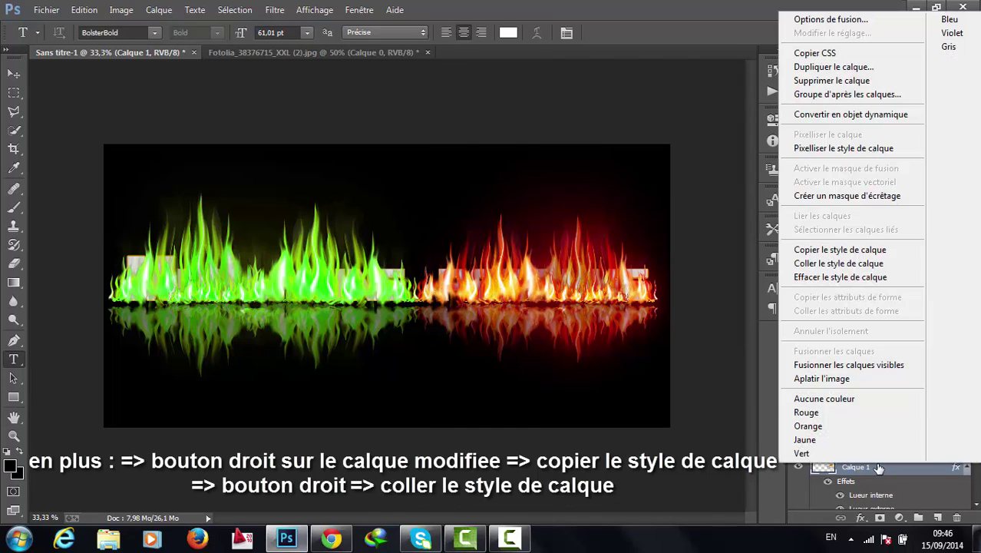
left_click(862, 250)
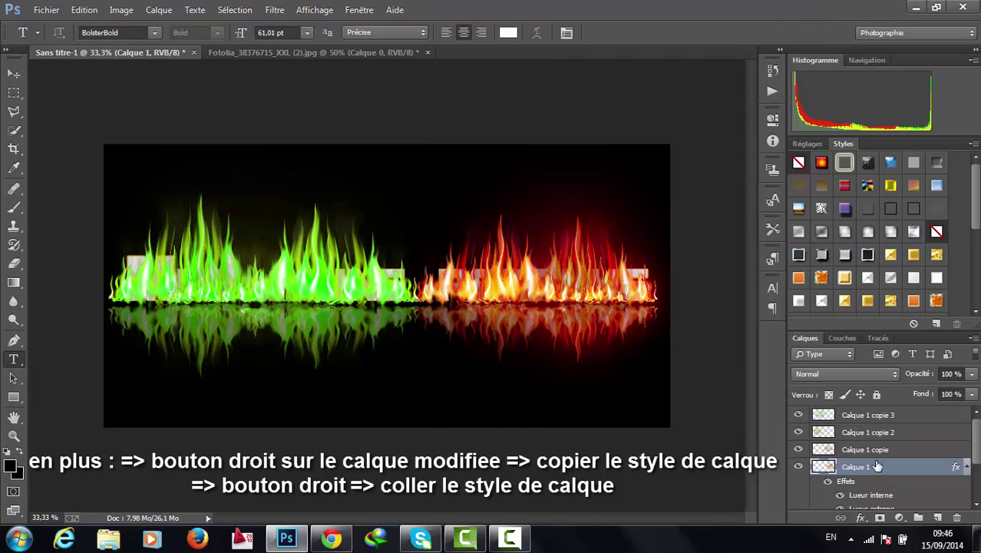
left_click(895, 453)
right_click(897, 453)
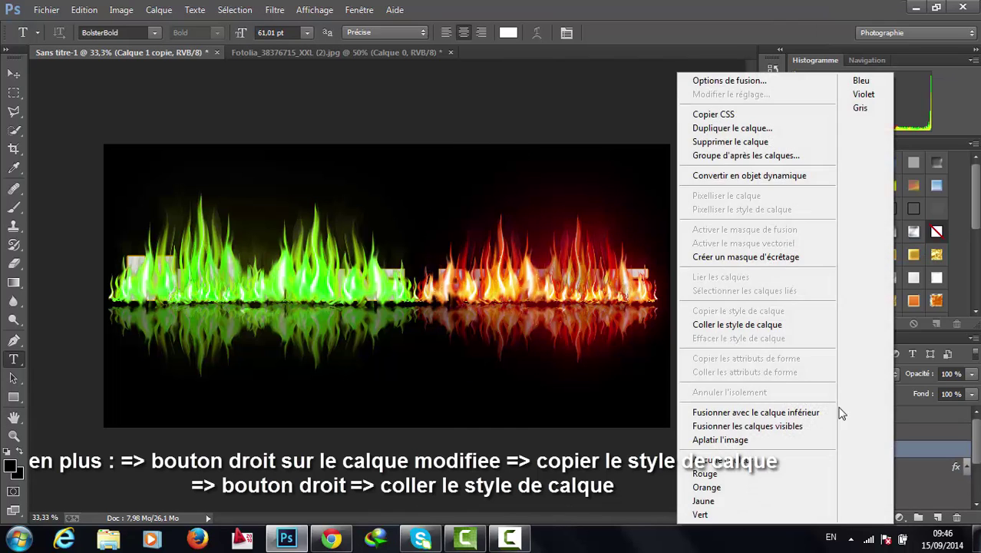
left_click(744, 325)
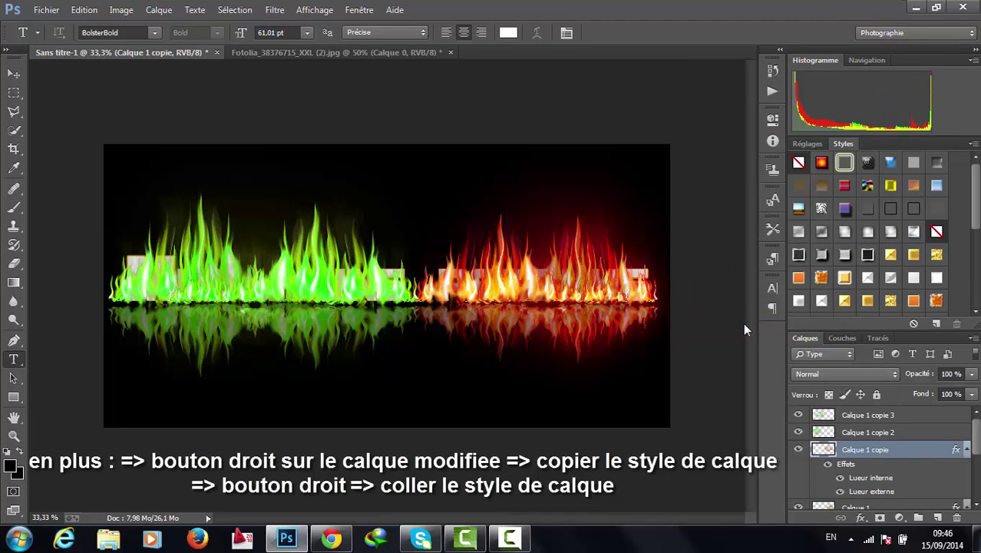
- On Calque 1 copie 2, turn off inner shadow and add a slightly darker grey inner glow
left_click(899, 435)
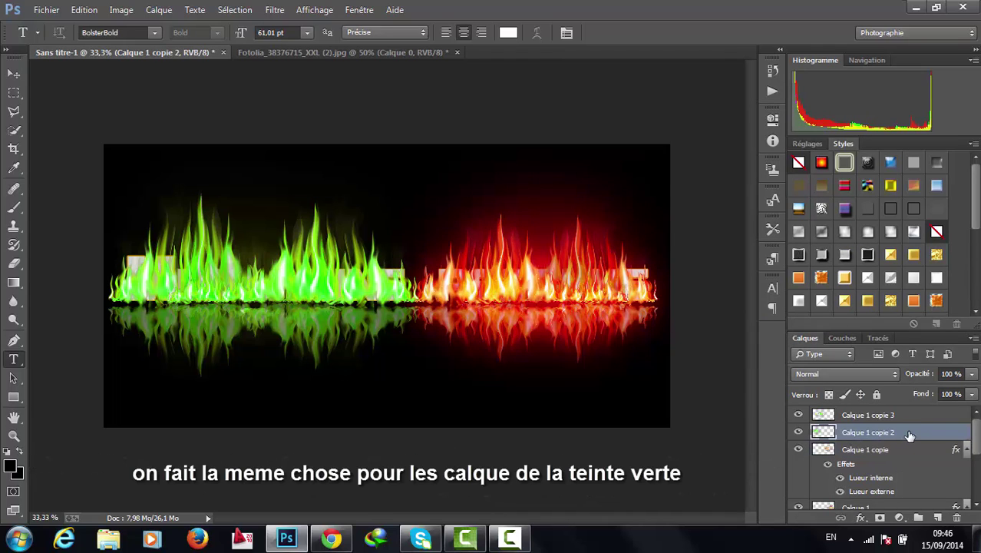
double_click(908, 435)
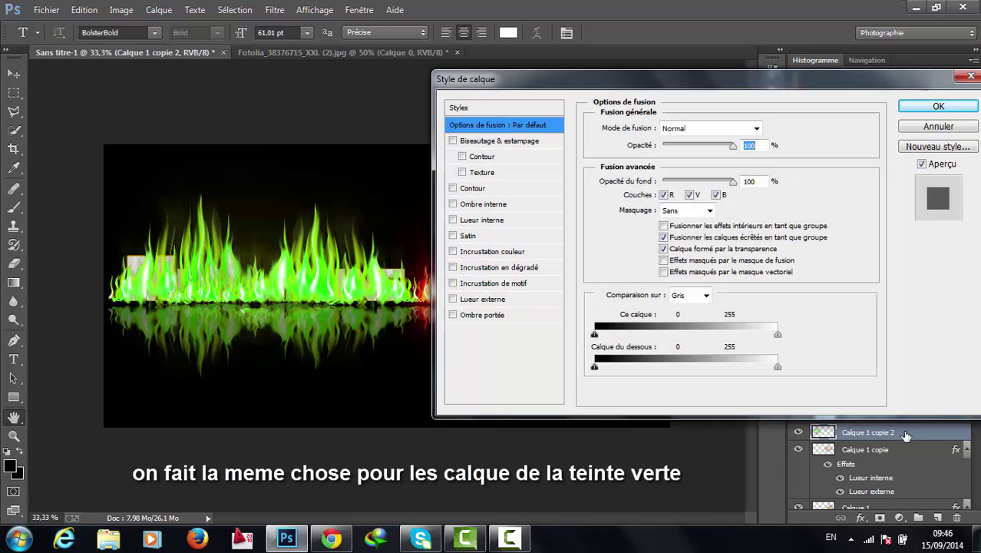
left_click(485, 204)
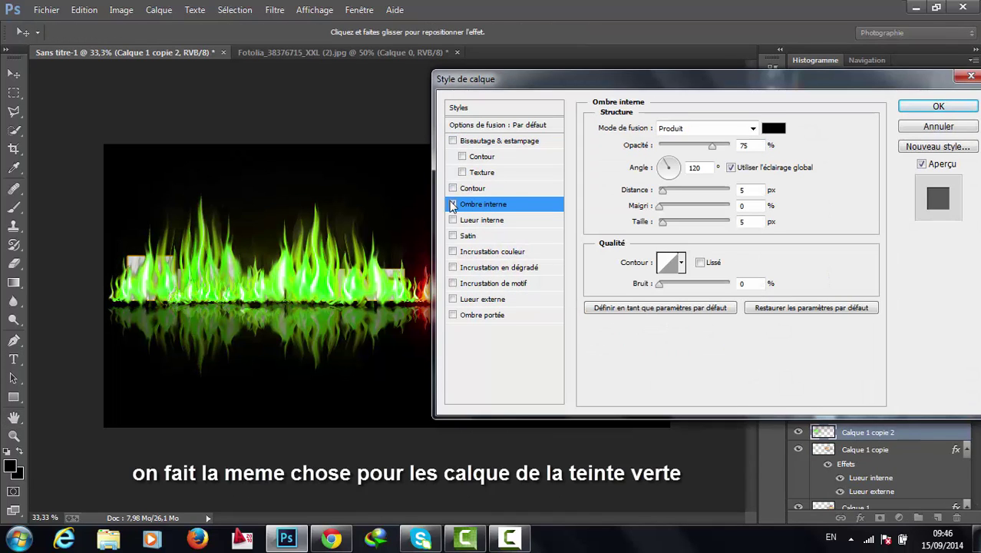
left_click(453, 204)
left_click(479, 220)
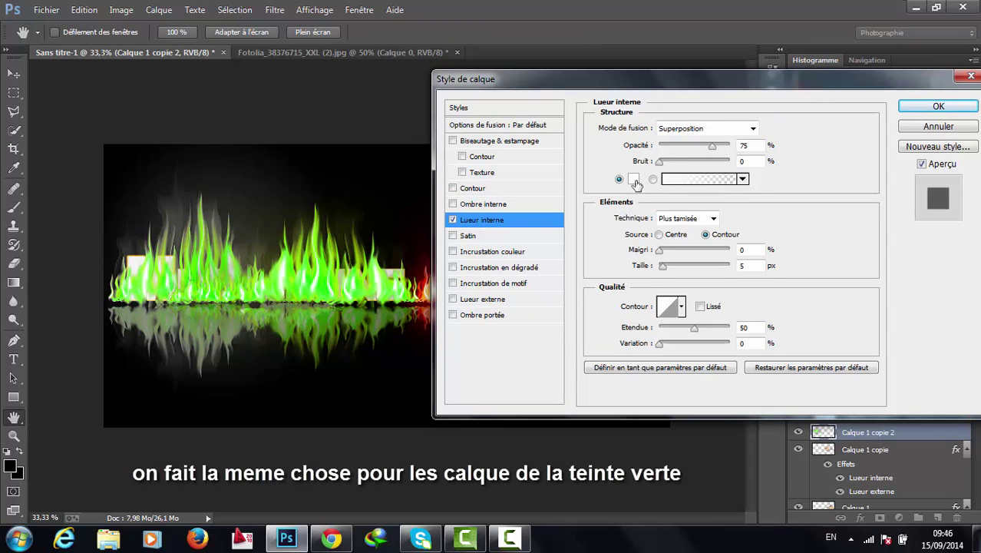
left_click(634, 181)
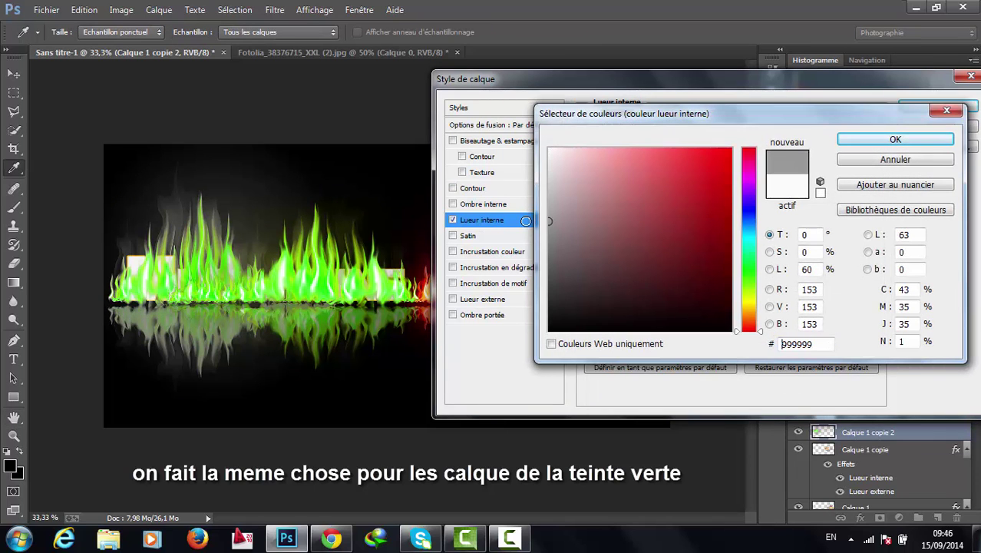
left_click_drag(530, 230, 529, 235)
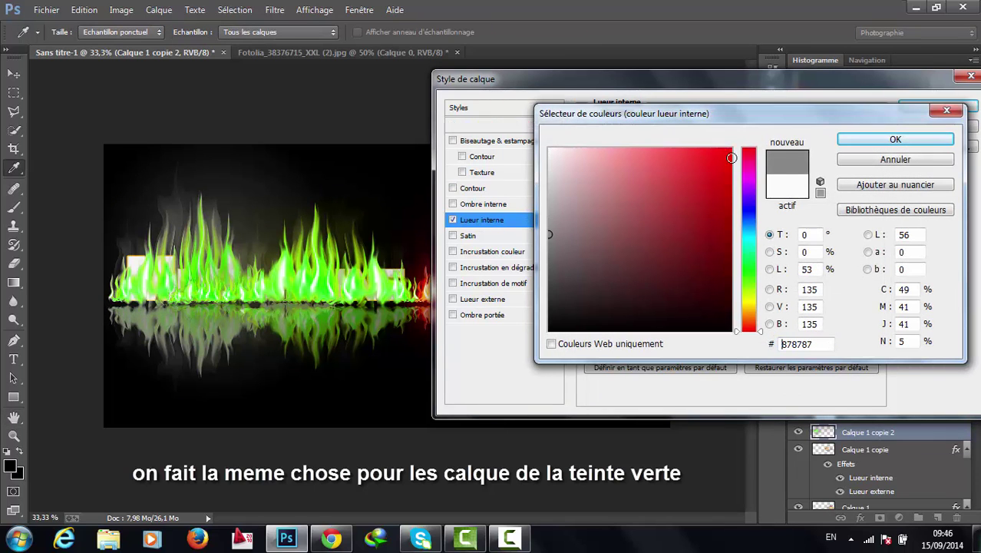
left_click(879, 143)
- Set the inner glow blend mode to Incrustation
left_click(706, 127)
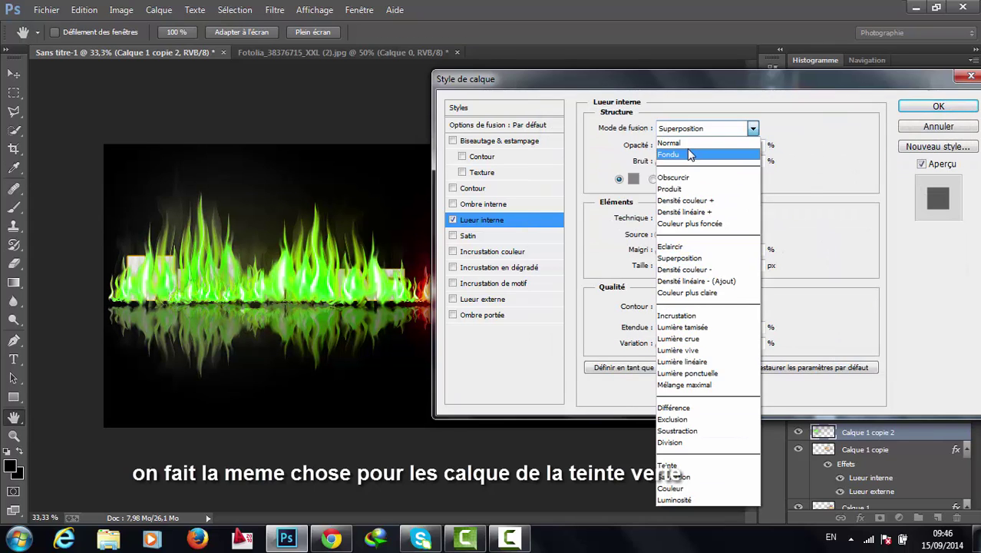
left_click(686, 150)
key("Down")
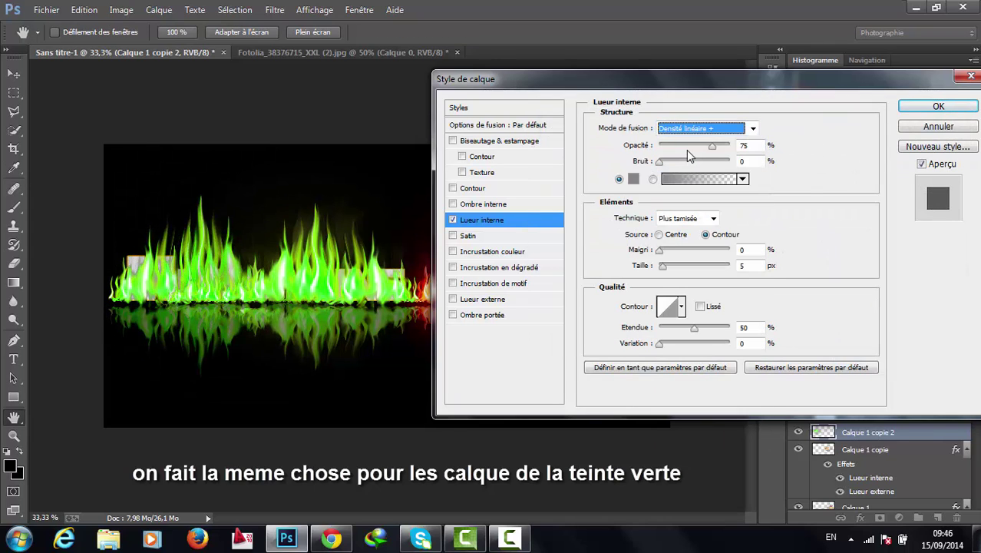
key("Down")
key("Down")
key("Down")
key("Down")
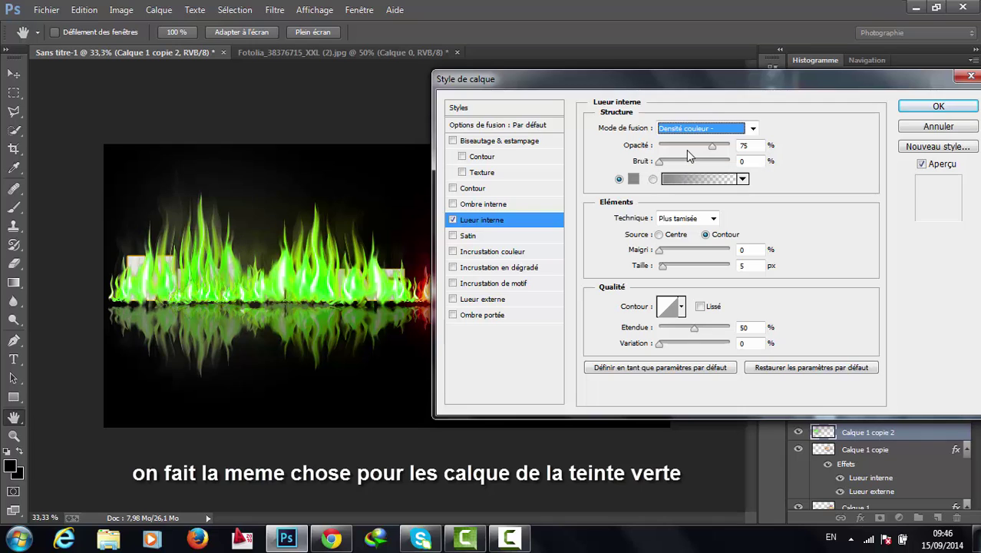
key("Down")
key("Down")
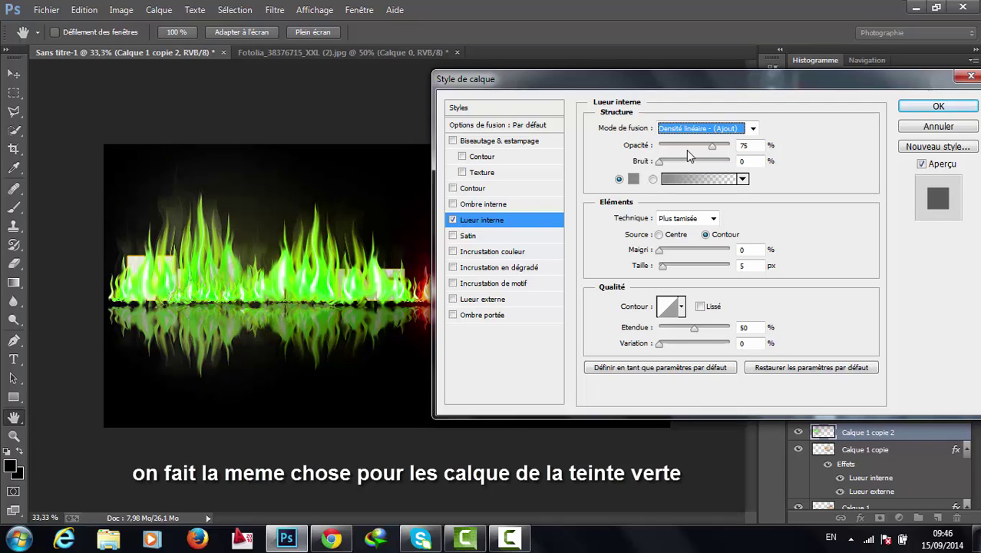
key("Down")
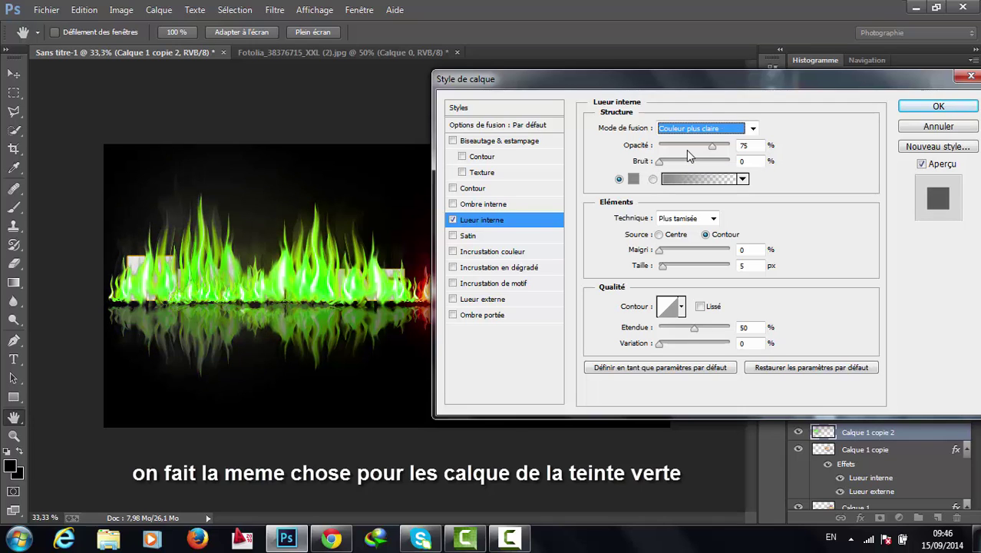
key("Down")
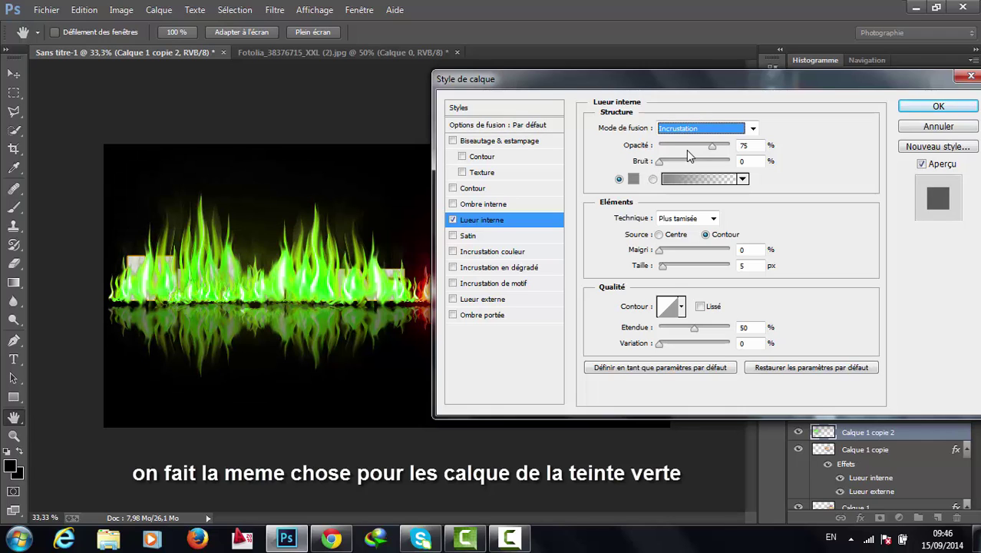
- Add a flame-sampled green outer glow at 84 px size and 40% opacity, then apply
left_click(487, 300)
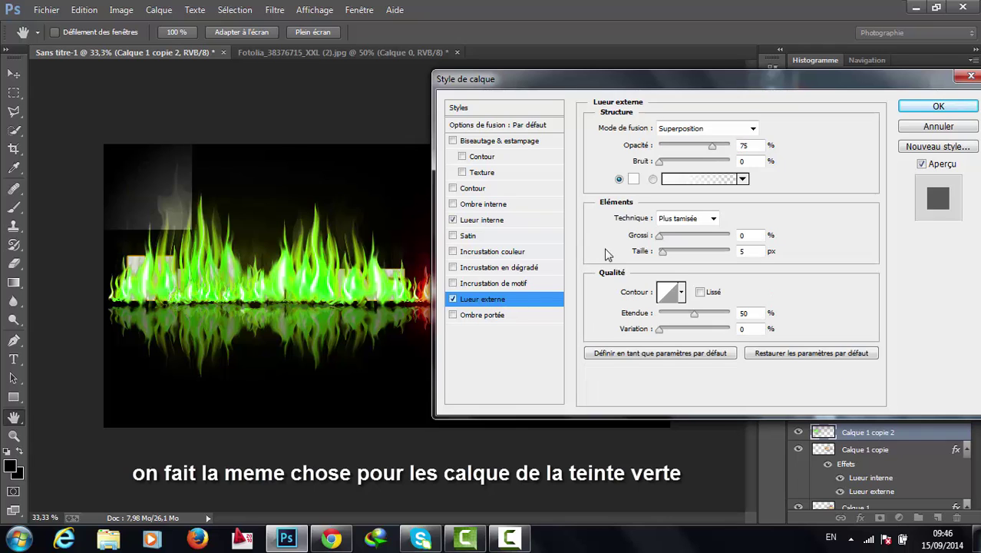
left_click(636, 180)
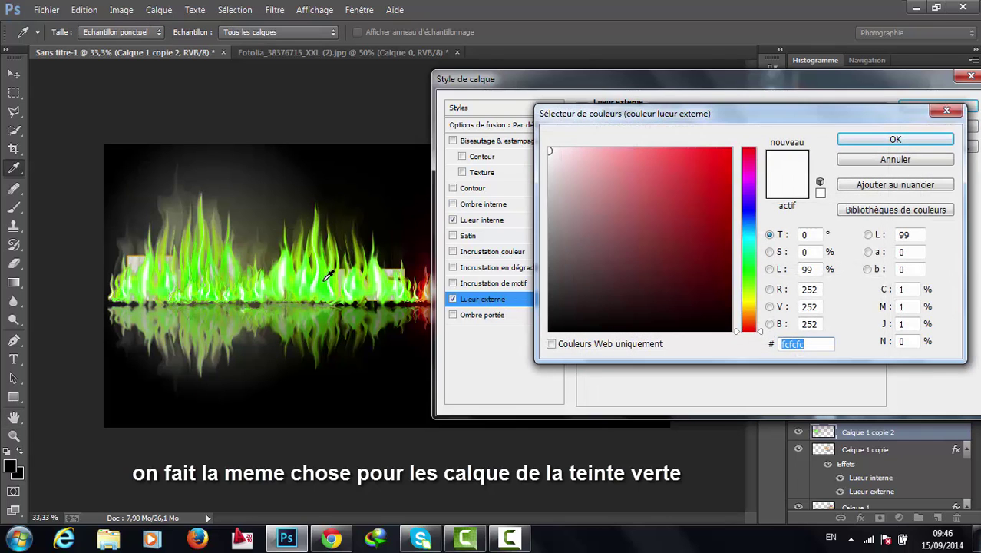
left_click(327, 276)
left_click(327, 278)
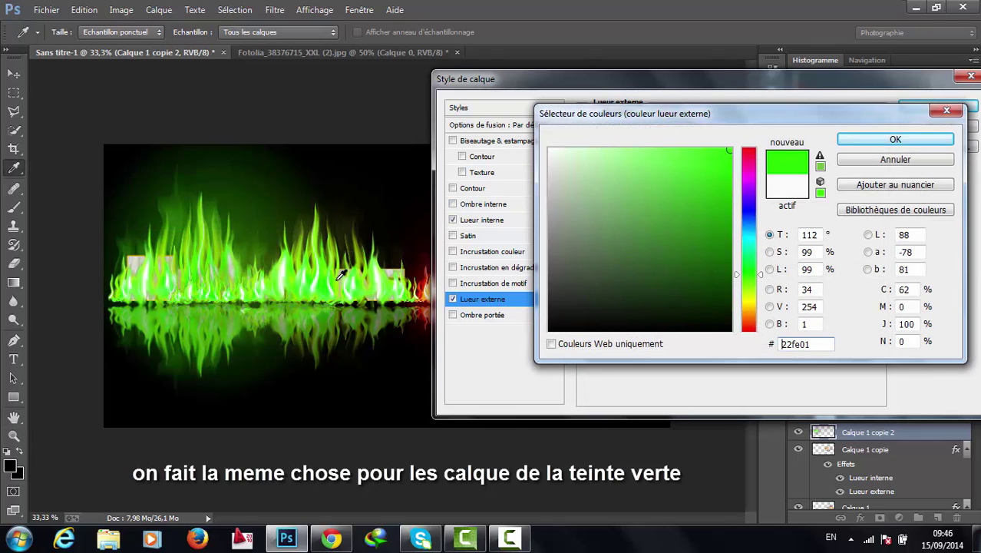
left_click(866, 143)
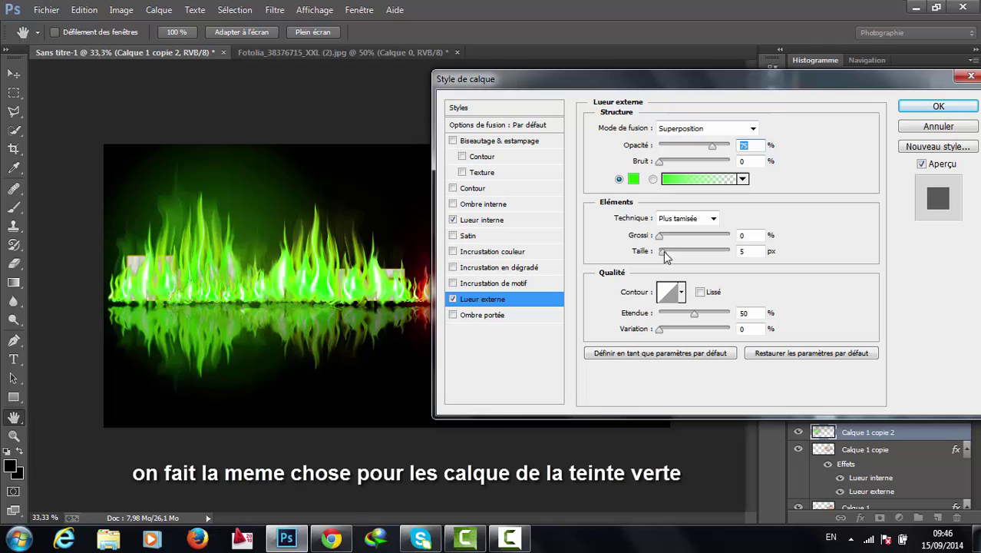
left_click_drag(663, 251, 685, 253)
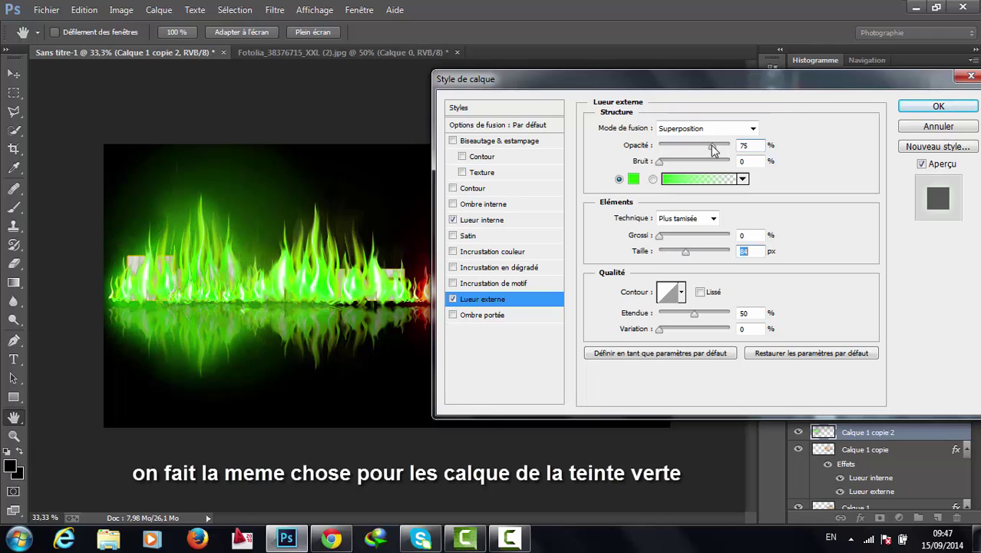
left_click_drag(713, 146, 683, 146)
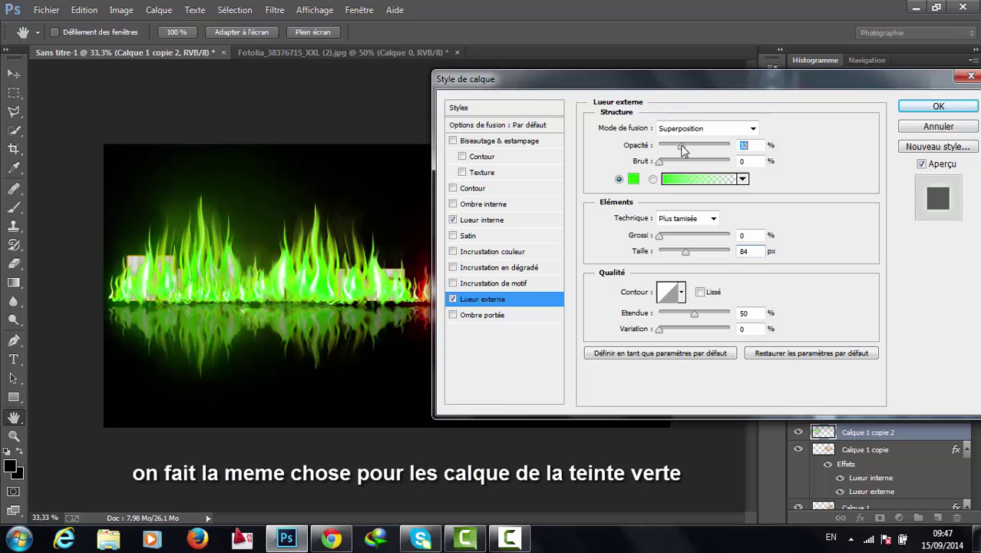
left_click_drag(682, 144, 690, 150)
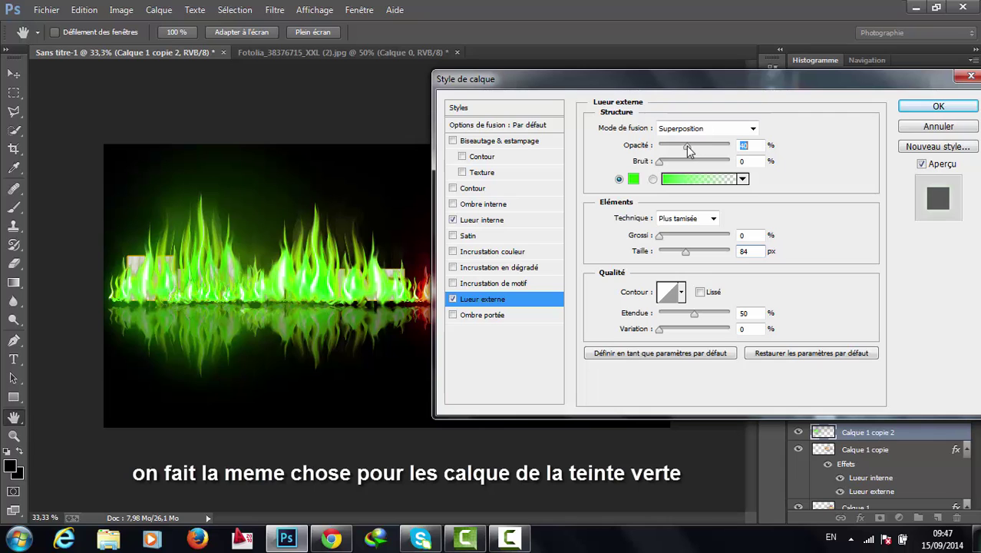
left_click(940, 107)
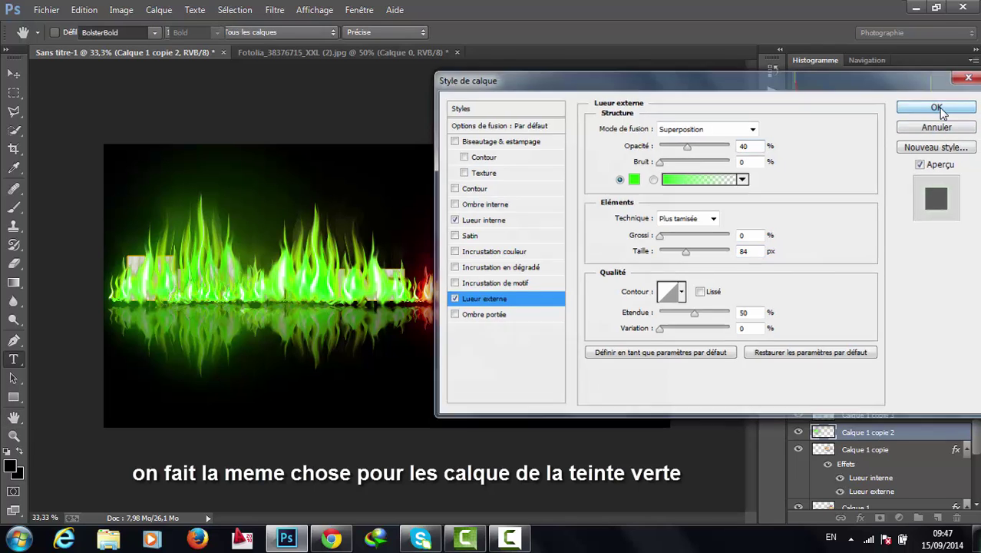
- Copy Calque 1 copie 2's glow layer style and paste it onto Calque 1 copie 3
right_click(897, 434)
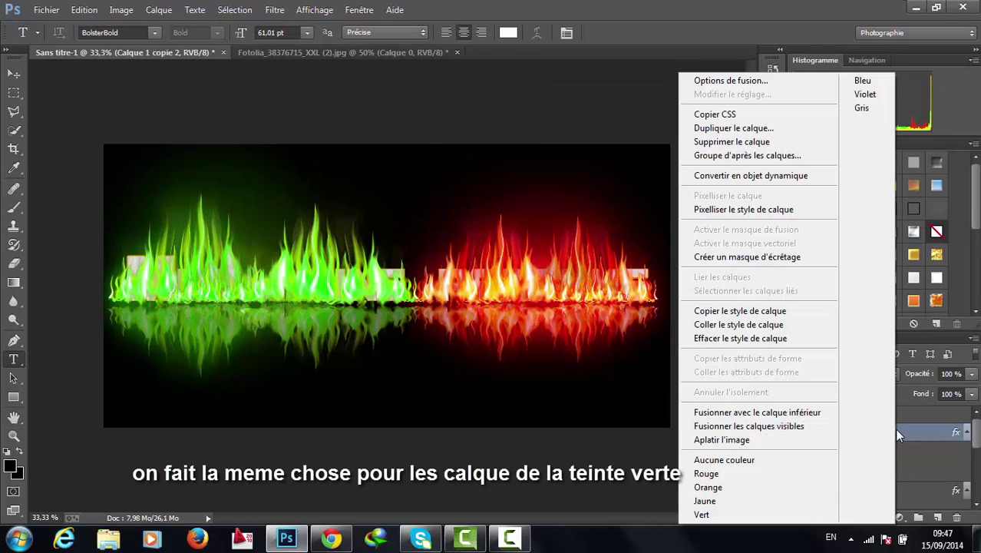
left_click(745, 311)
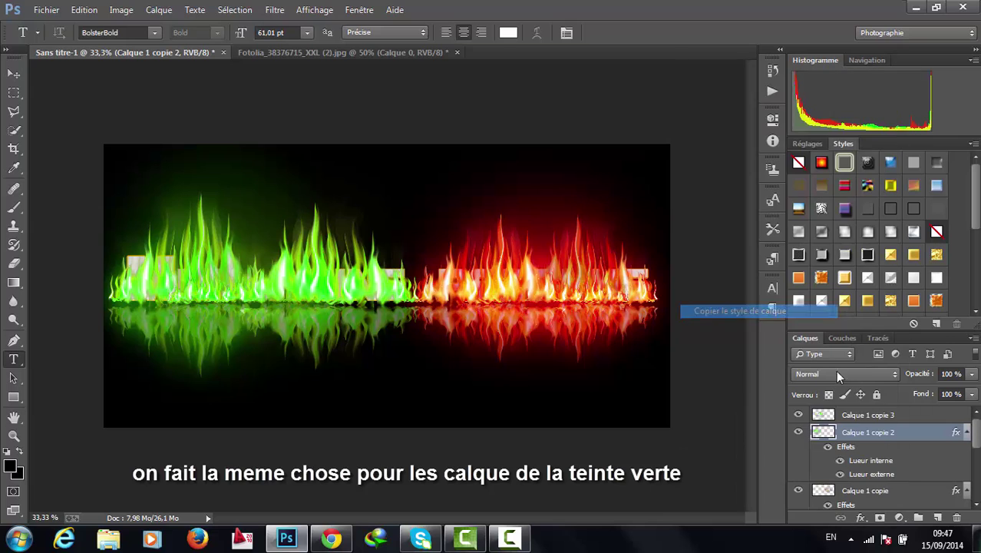
left_click(894, 415)
right_click(894, 415)
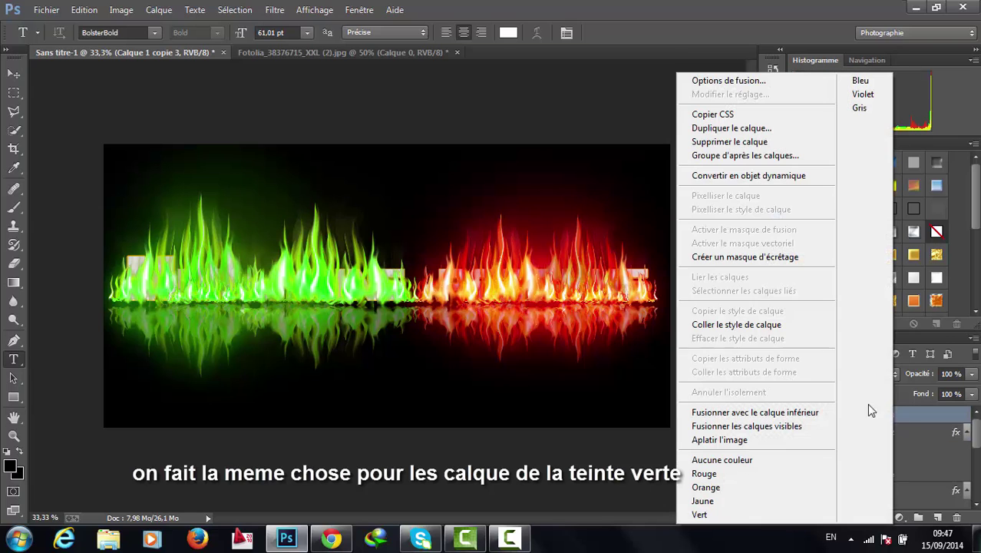
left_click(749, 326)
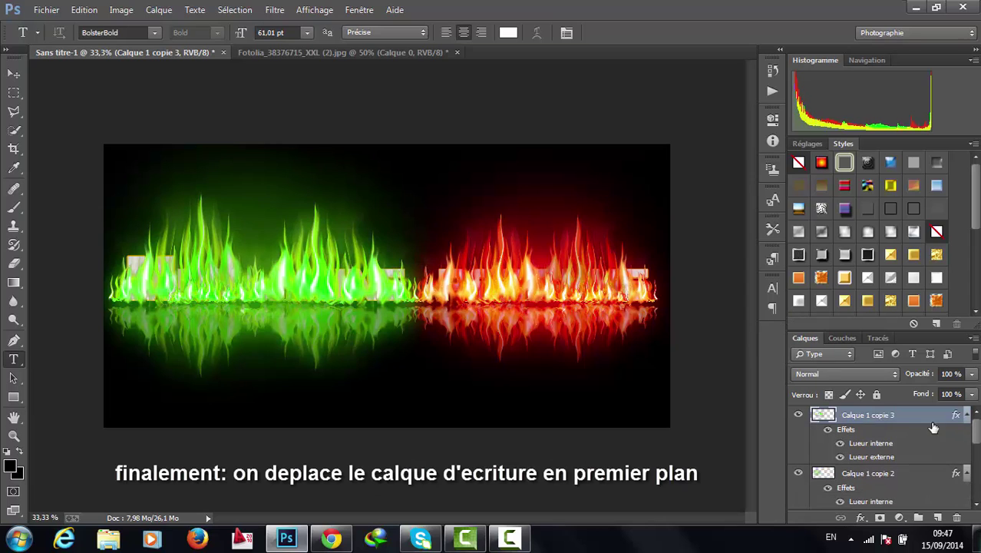
- Drag the 'Med amine pasplus' text layer above all flame layers in the Calques panel
scroll(976, 430, "down", 1)
scroll(976, 429, "down", 1)
scroll(976, 430, "down", 1)
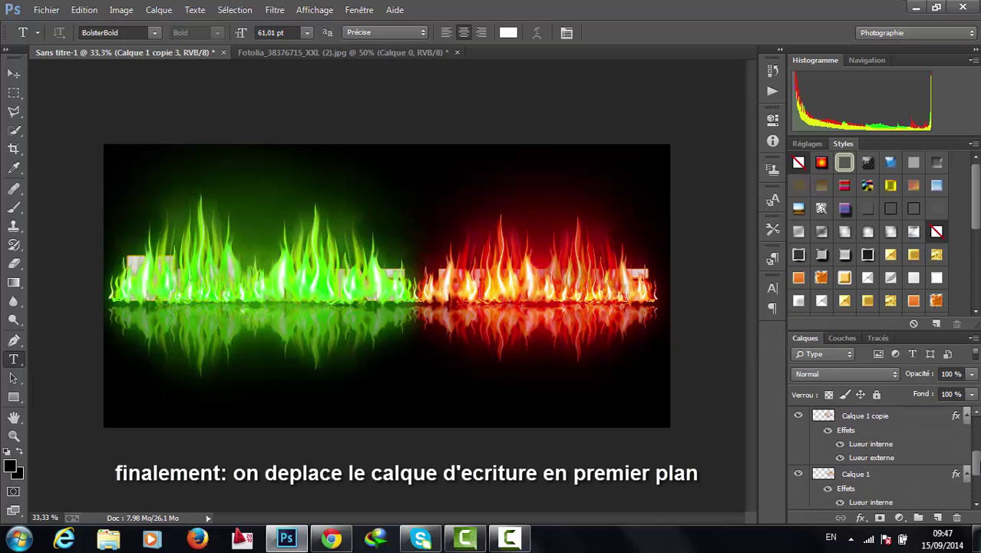
scroll(976, 429, "down", 1)
scroll(932, 477, "down", 1)
left_click_drag(930, 473, 917, 415)
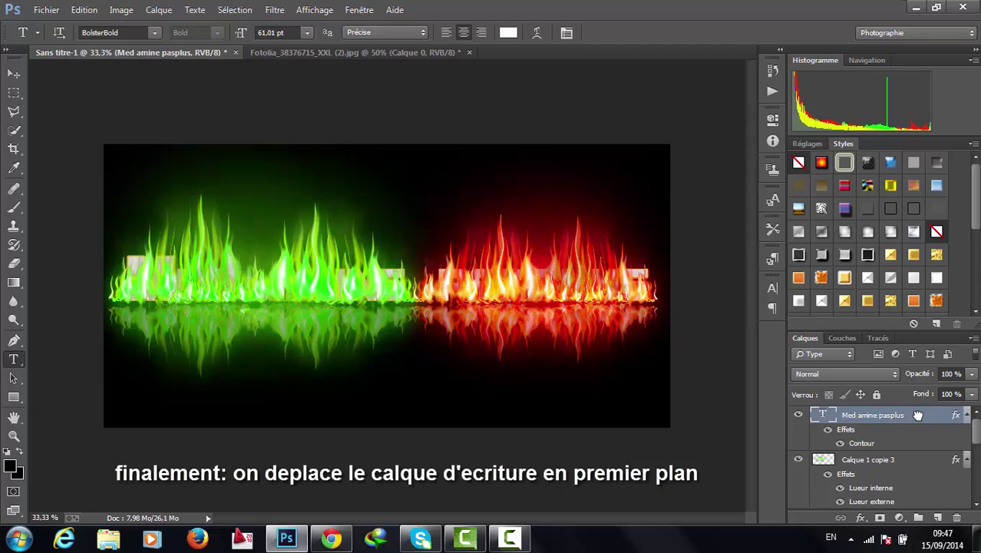